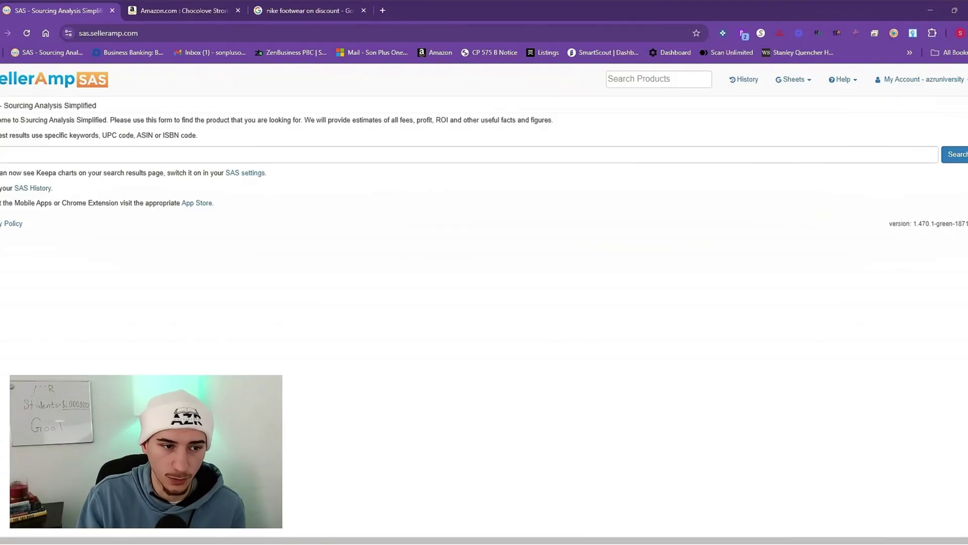
# Open the Chocolove Strong Dark Chocolate, 3.2 oz lookup result from the search history.
pyautogui.moveTo(0, 120); pyautogui.dragTo(109, 119)
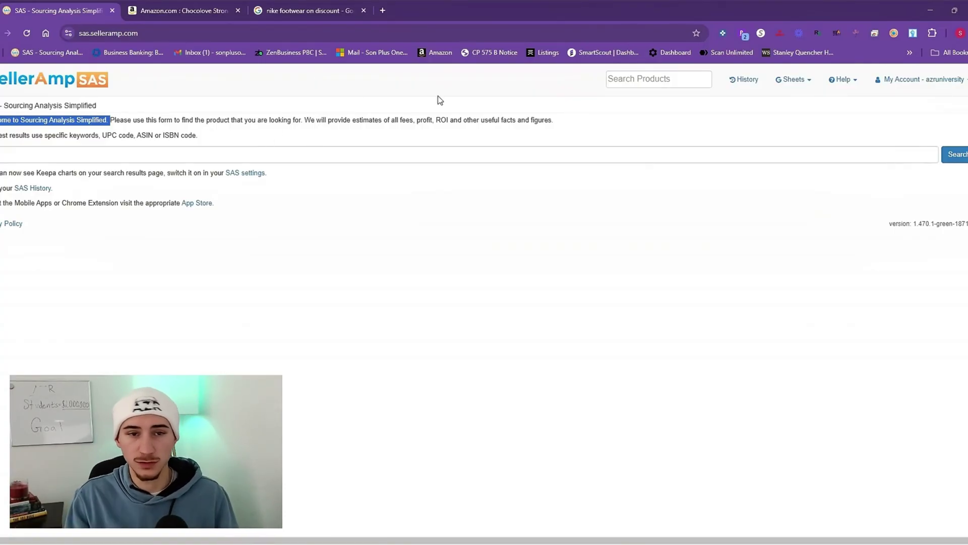
pyautogui.click(744, 80)
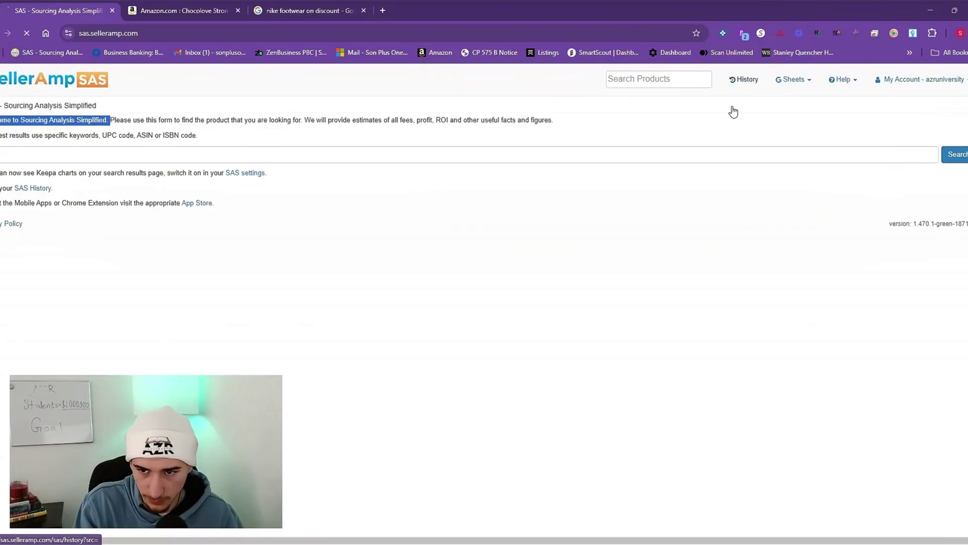
pyautogui.click(187, 218)
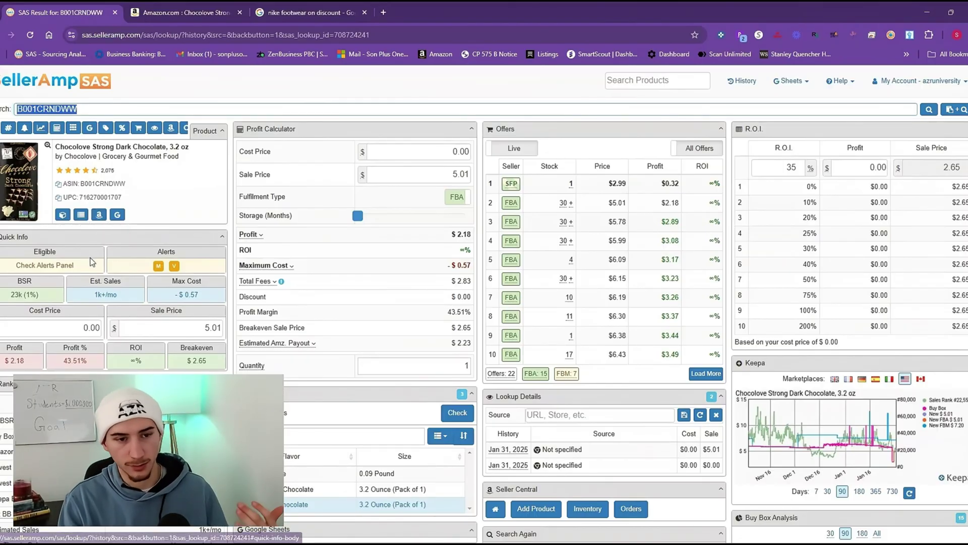
# Review the chocolate listing's eligibility, alerts and estimated sales.
pyautogui.scroll(-1, 45, 250)
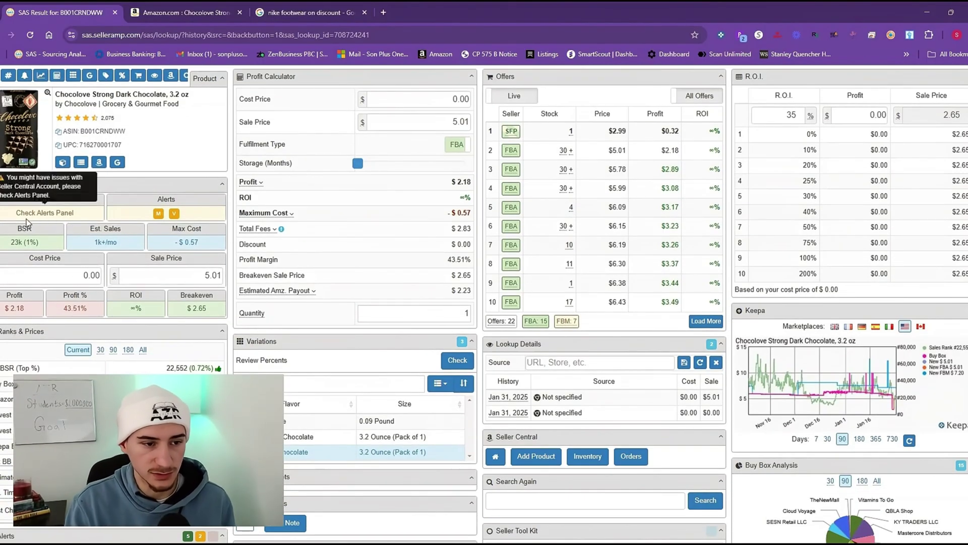
pyautogui.moveTo(57, 212)
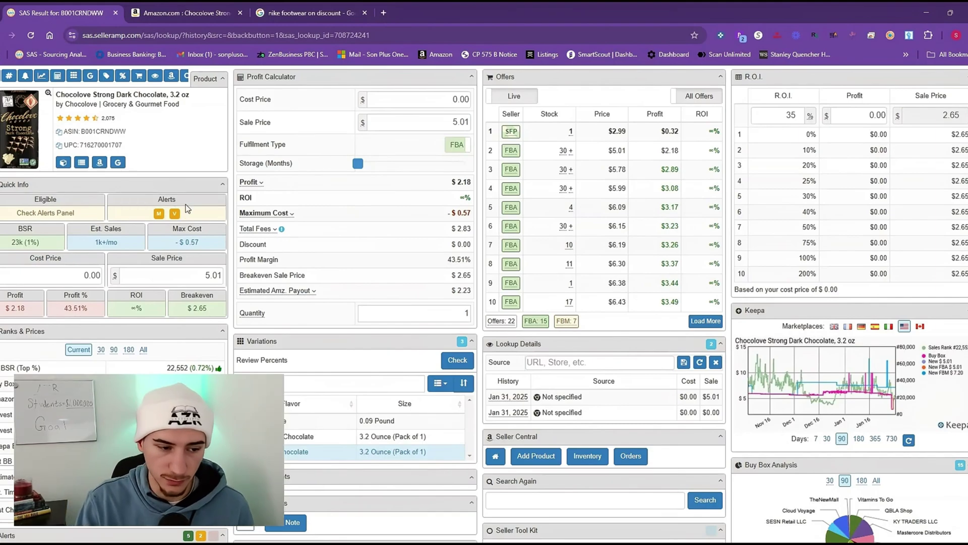
pyautogui.scroll(-7, 157, 259)
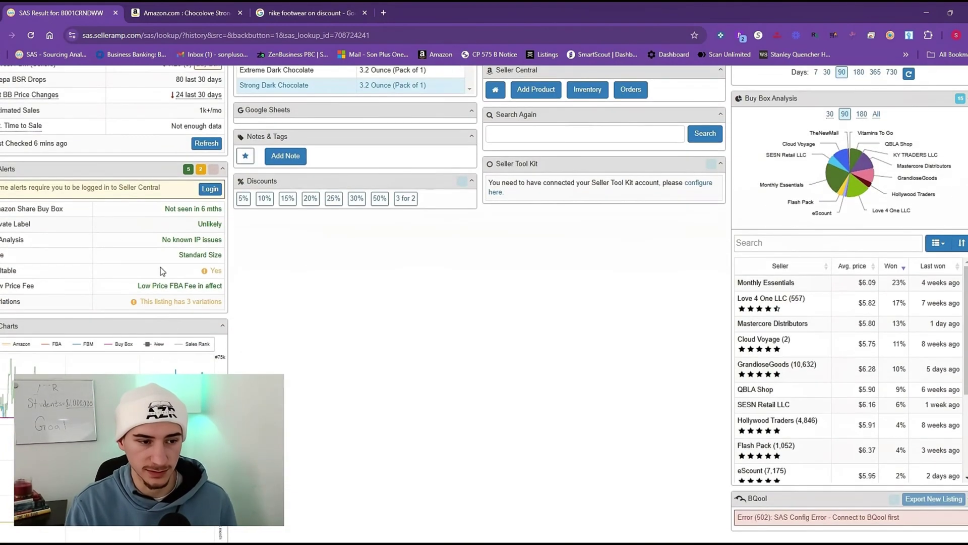
pyautogui.scroll(6, 68, 247)
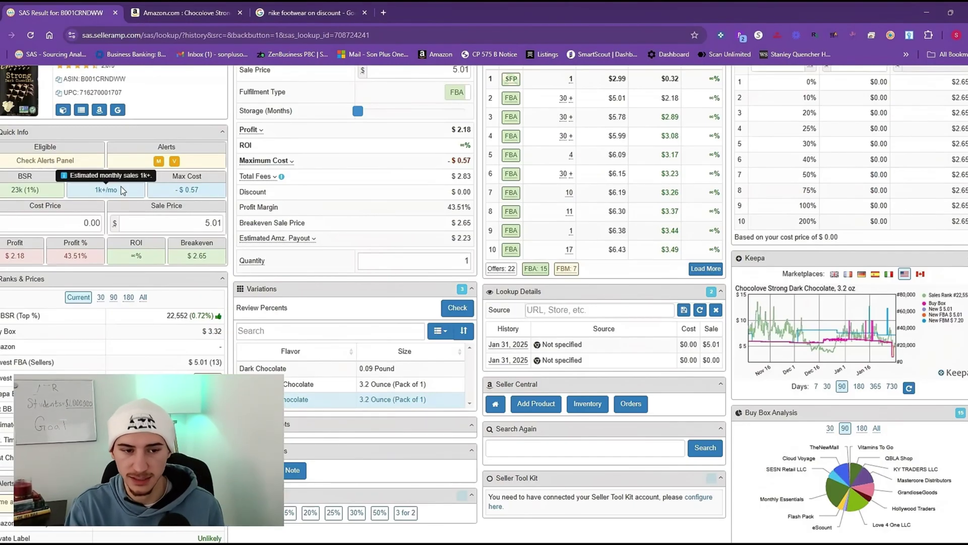
# Try a cost price of 2.00, then apply the maximum cost as the cost price and check the profit, ROI and breakeven figures.
pyautogui.click(66, 225)
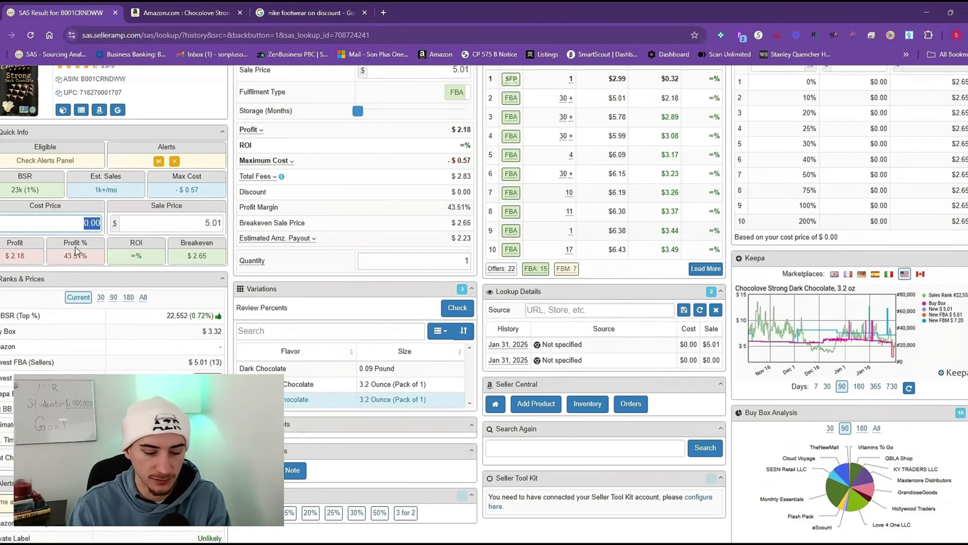
pyautogui.write('2.00')
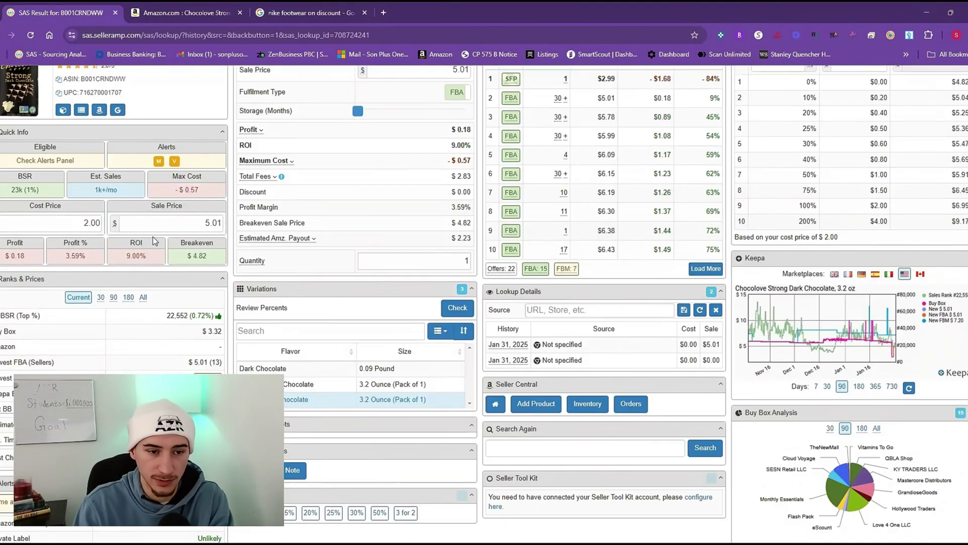
pyautogui.click(194, 192)
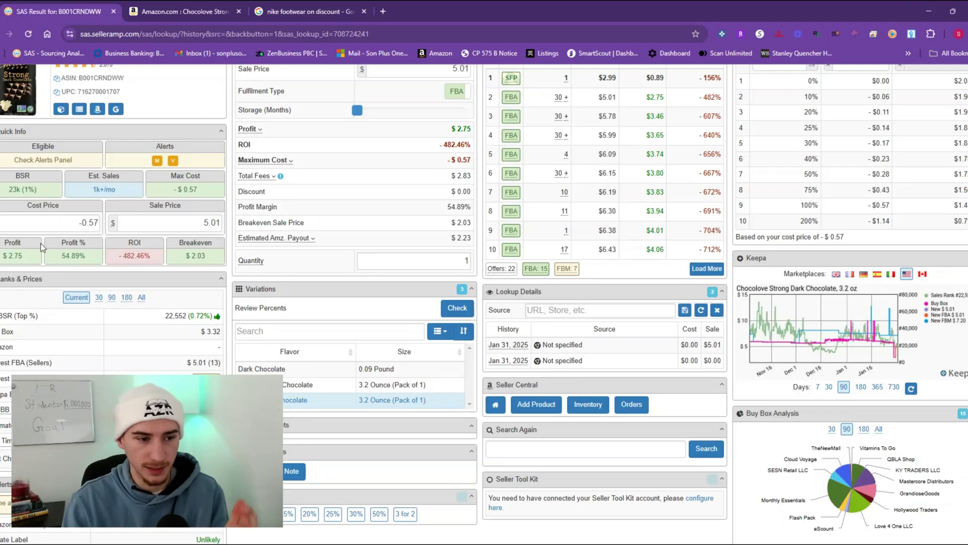
pyautogui.moveTo(92, 262)
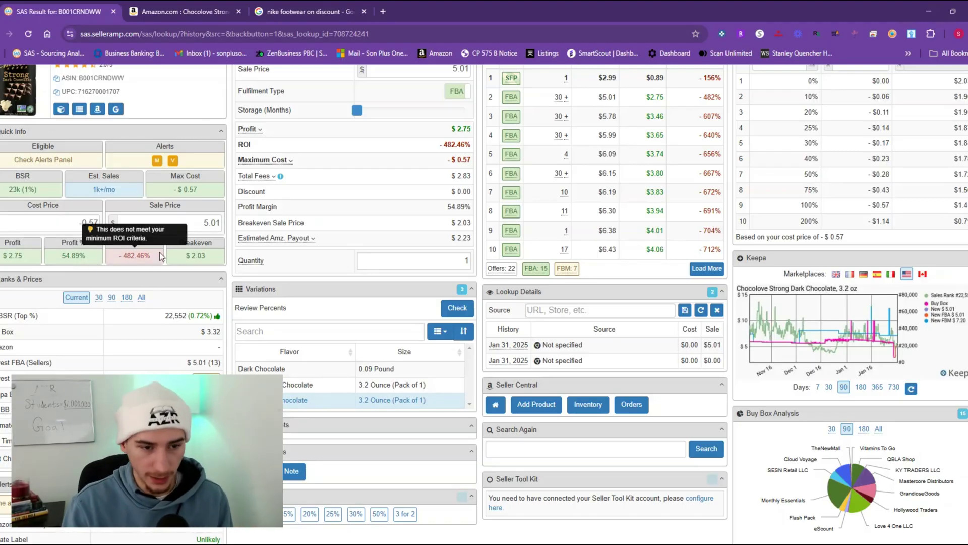
pyautogui.scroll(-1, 151, 252)
pyautogui.moveTo(212, 213)
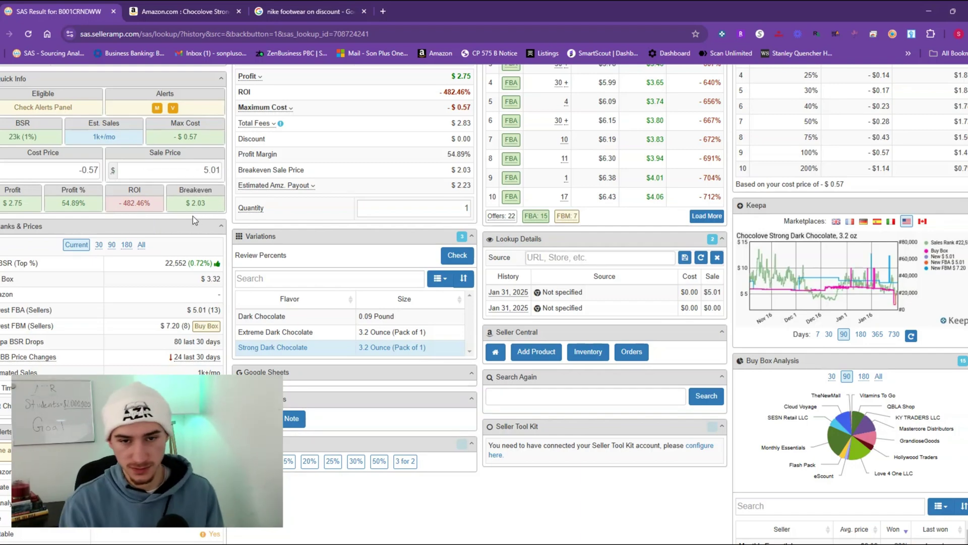
# Compare the current, 30-day and 90-day average ranks and prices, finishing on the 90-day averages.
pyautogui.scroll(-1, 82, 233)
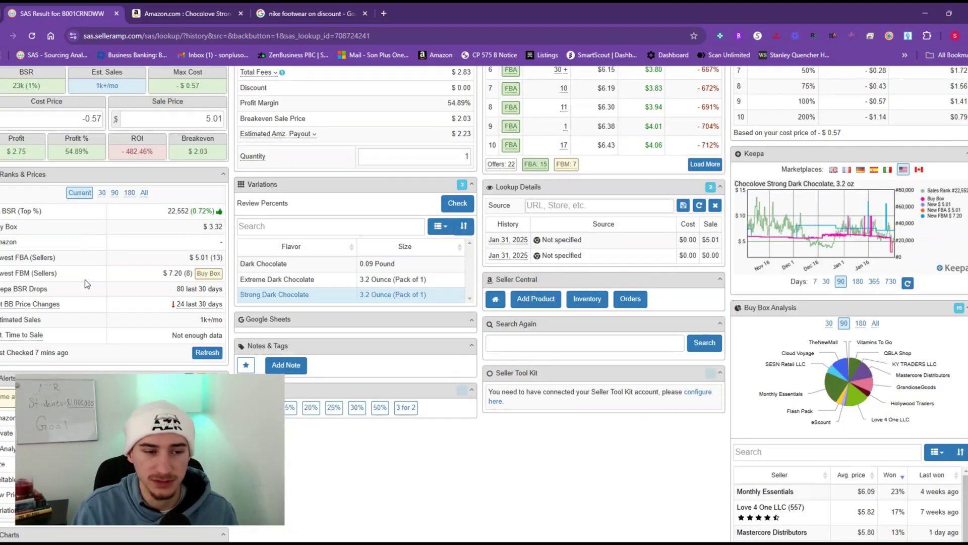
pyautogui.click(111, 193)
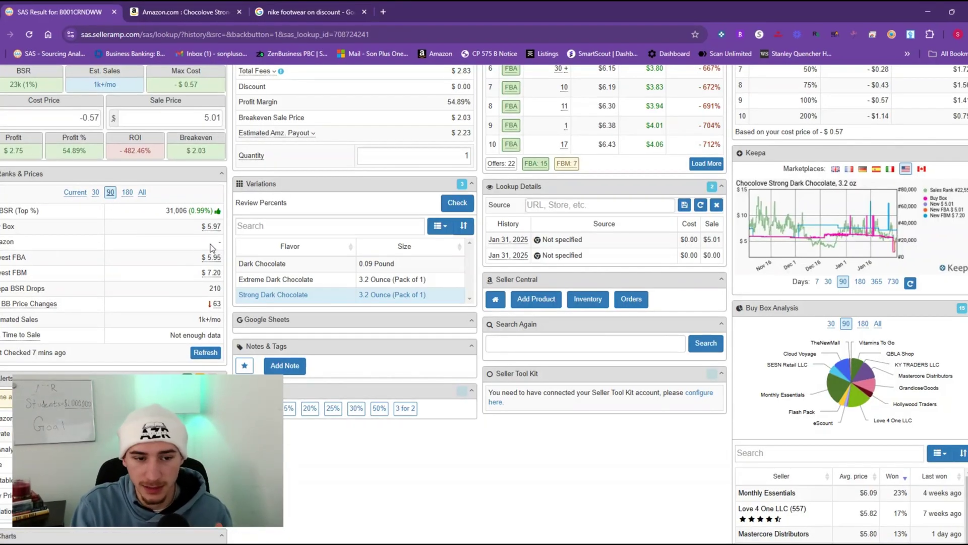
pyautogui.click(97, 194)
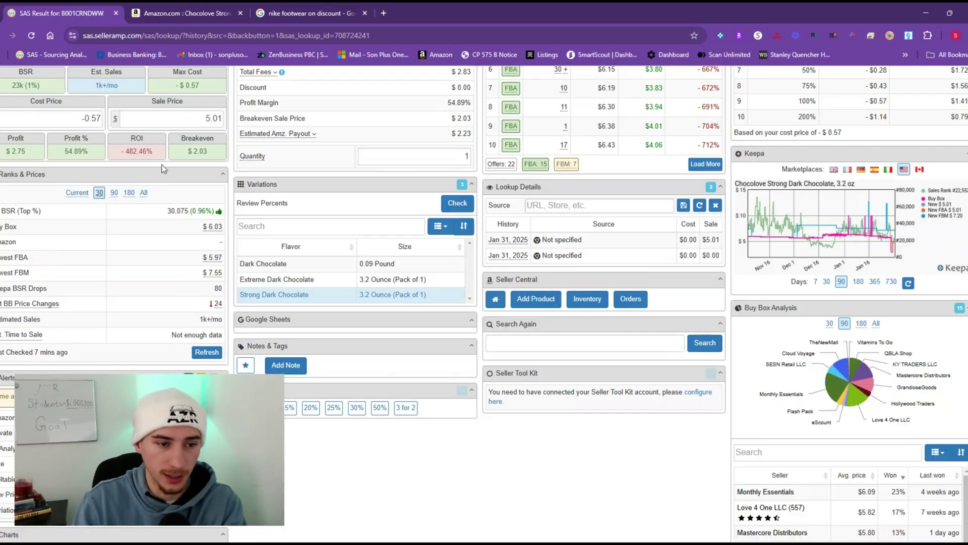
pyautogui.click(114, 192)
pyautogui.moveTo(211, 230)
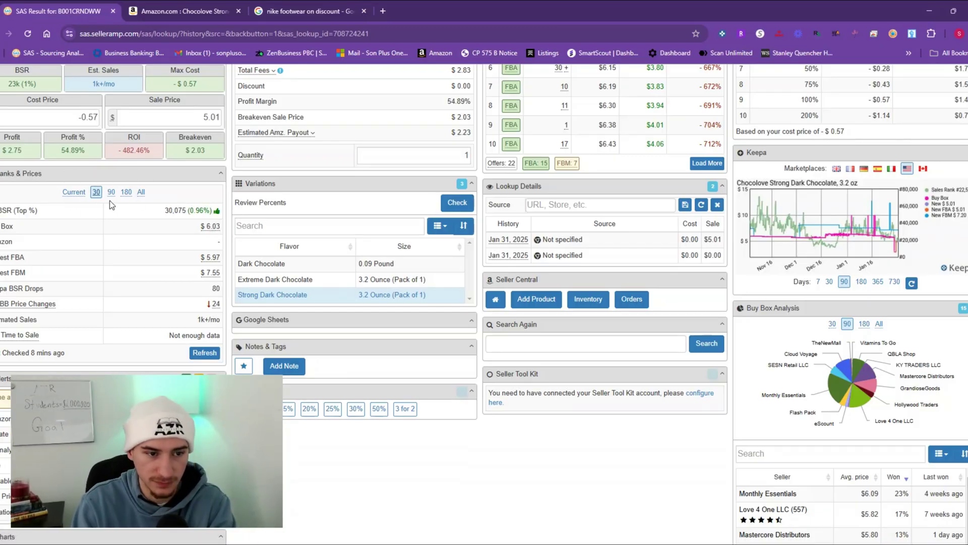
pyautogui.click(96, 192)
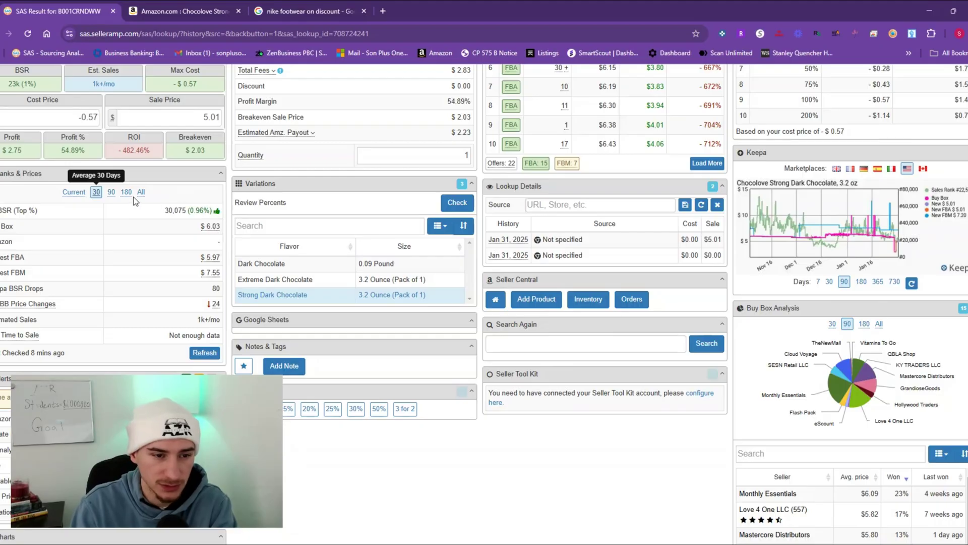
pyautogui.click(109, 192)
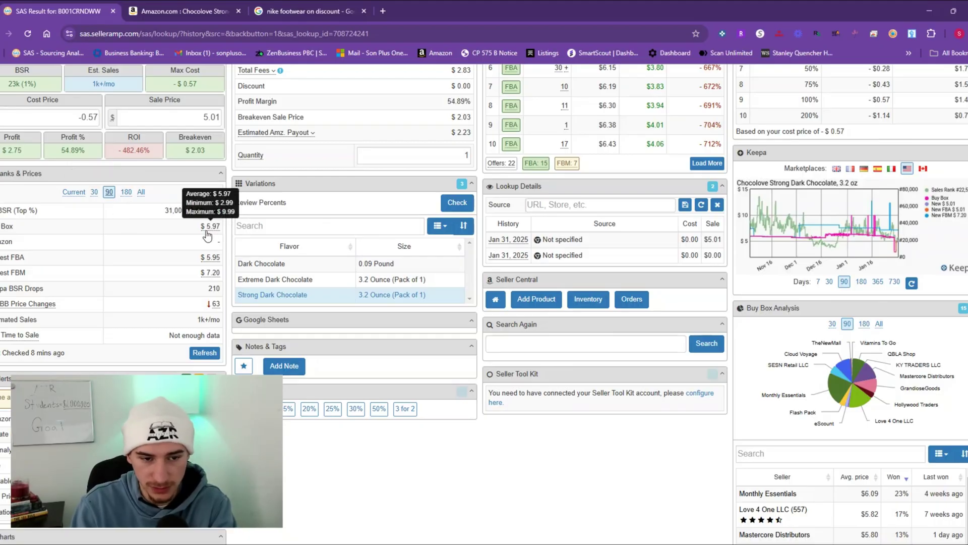
# Examine the listing's alerts, including IP analysis, size, low price fee and the note about its variations.
pyautogui.scroll(-4, 338, 278)
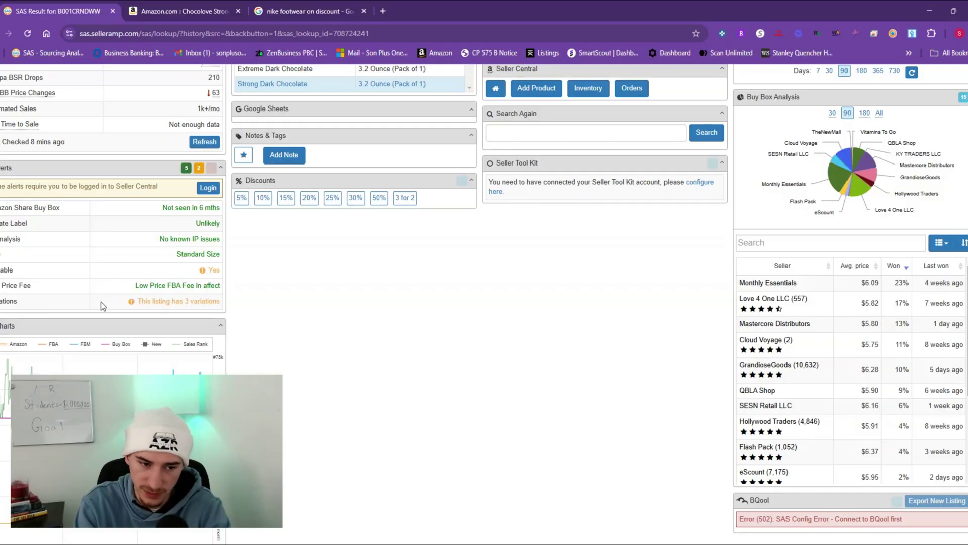
pyautogui.moveTo(134, 303); pyautogui.dragTo(221, 305)
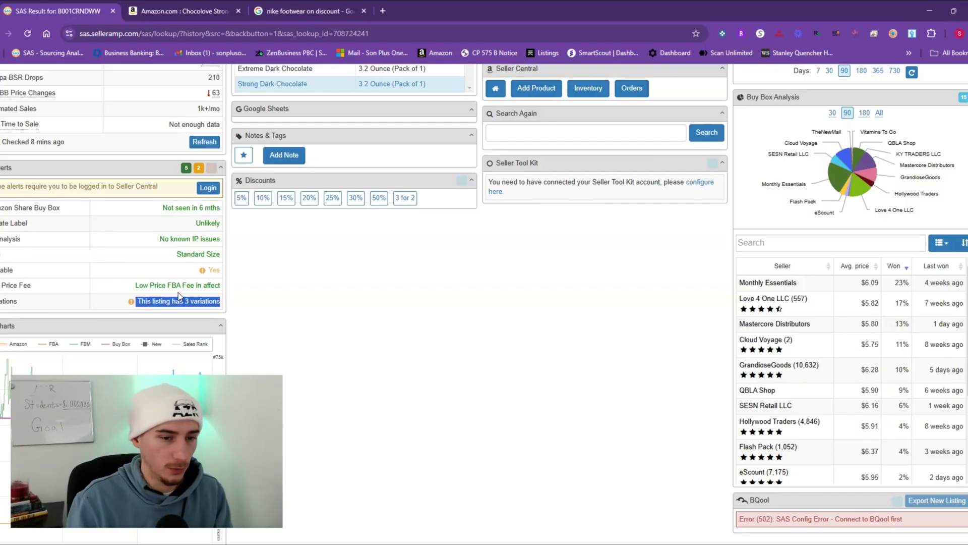
pyautogui.click(163, 271)
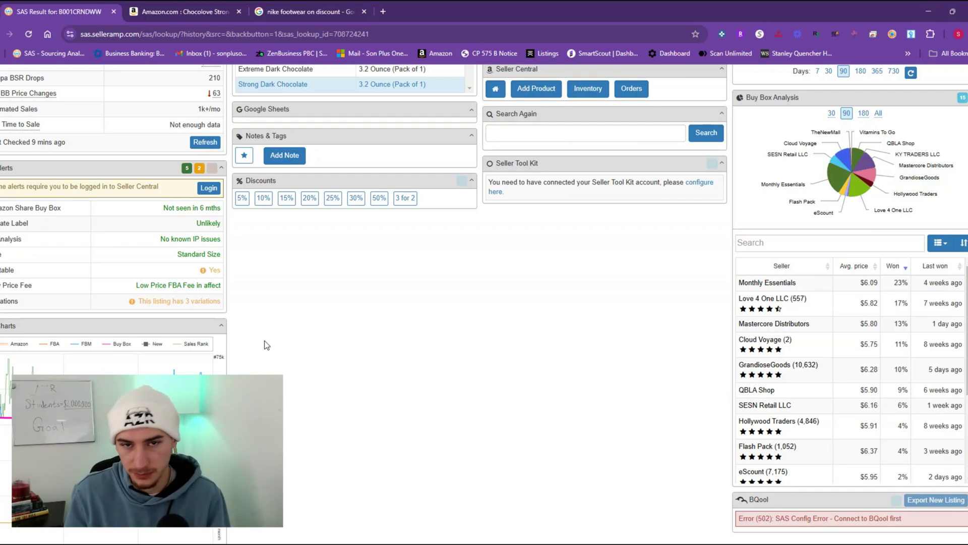
pyautogui.scroll(8, 265, 341)
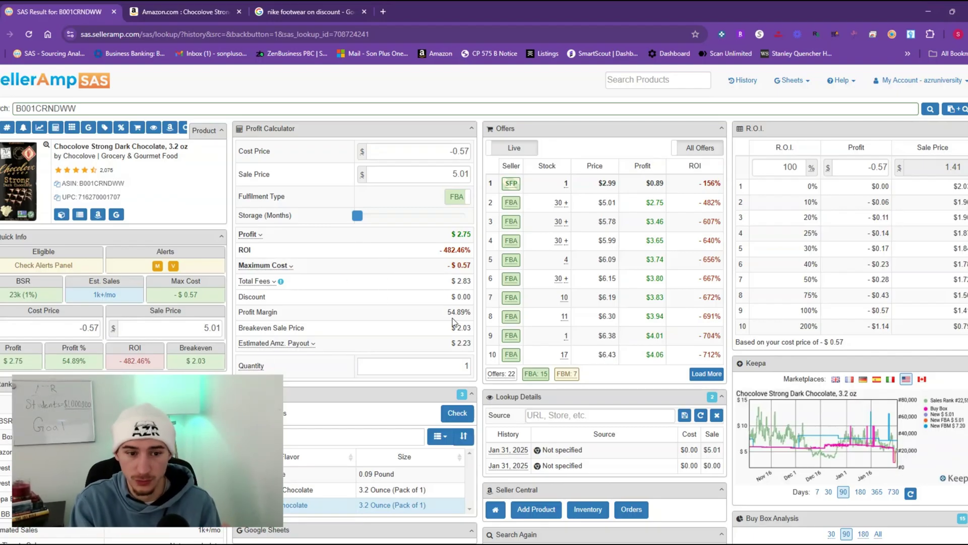
# Expand the Profit and Total Fees breakdowns in the profit calculator.
pyautogui.click(250, 235)
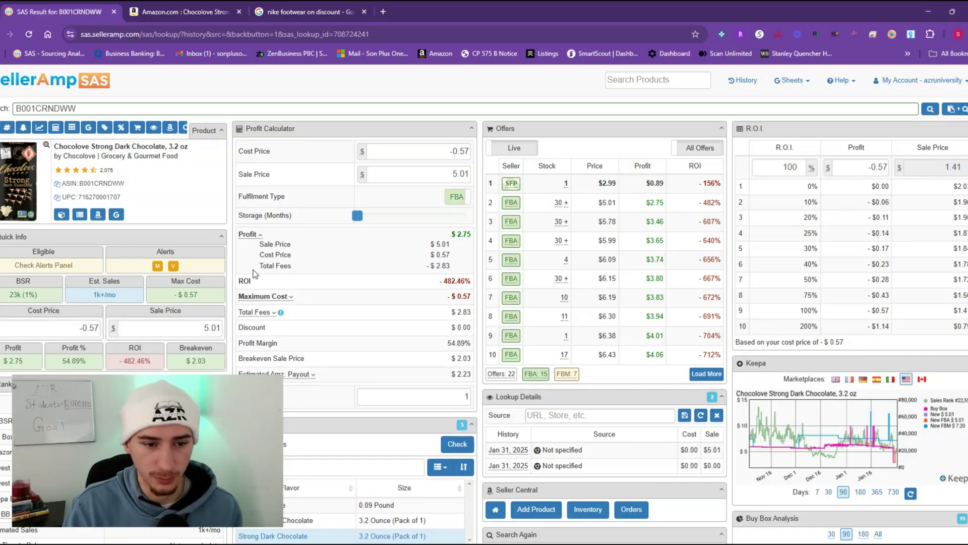
pyautogui.click(263, 313)
pyautogui.scroll(-1, 272, 332)
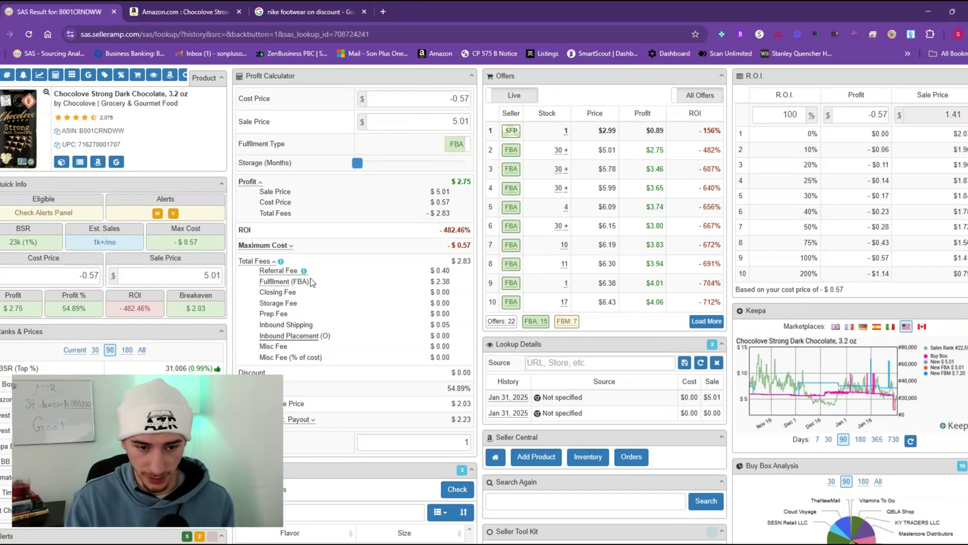
# Set the profit calculator's quantity to 100 and the cost price to 1.00.
pyautogui.scroll(-3, 309, 361)
pyautogui.doubleClick(441, 289)
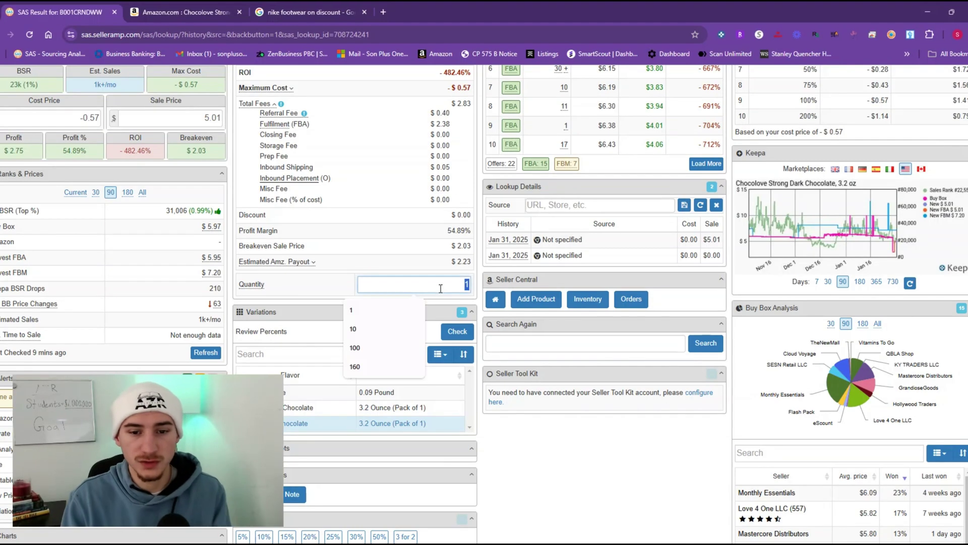
pyautogui.write('100')
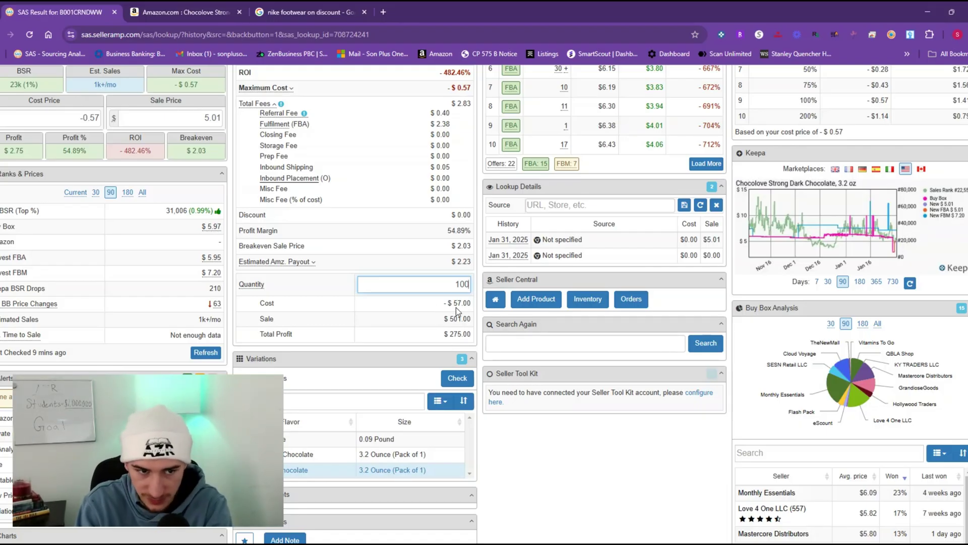
pyautogui.click(60, 121)
pyautogui.write('1')
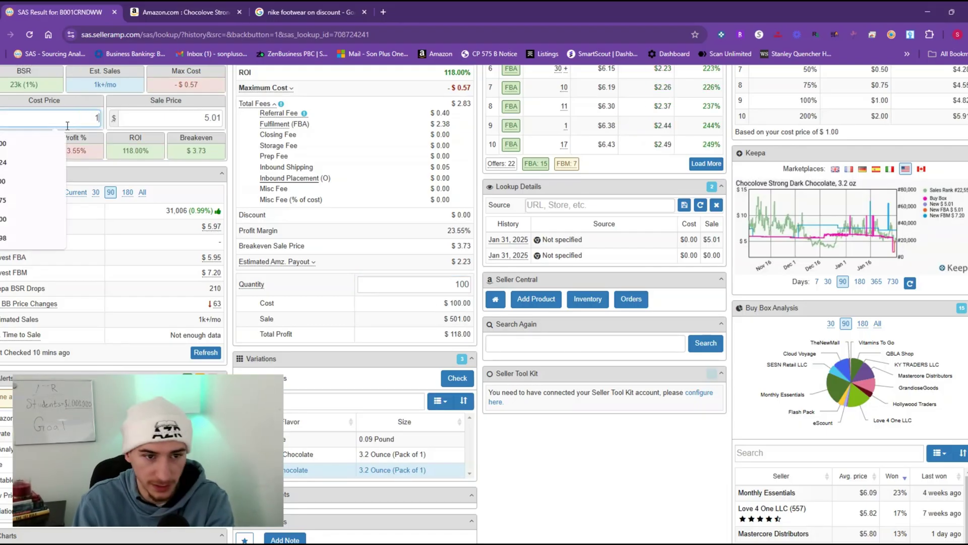
pyautogui.click(409, 291)
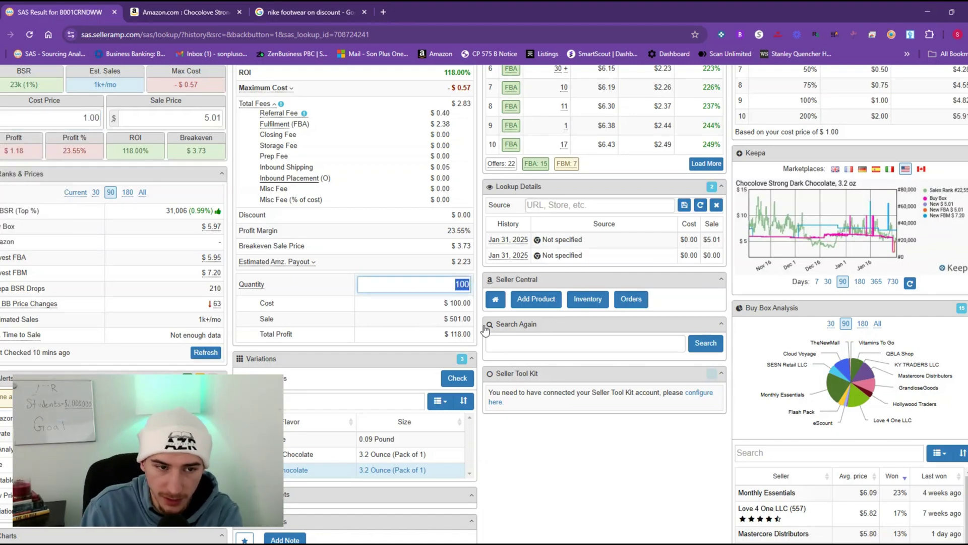
# Look over the product's flavor variations and the competing sellers' offers.
pyautogui.scroll(-5, 441, 330)
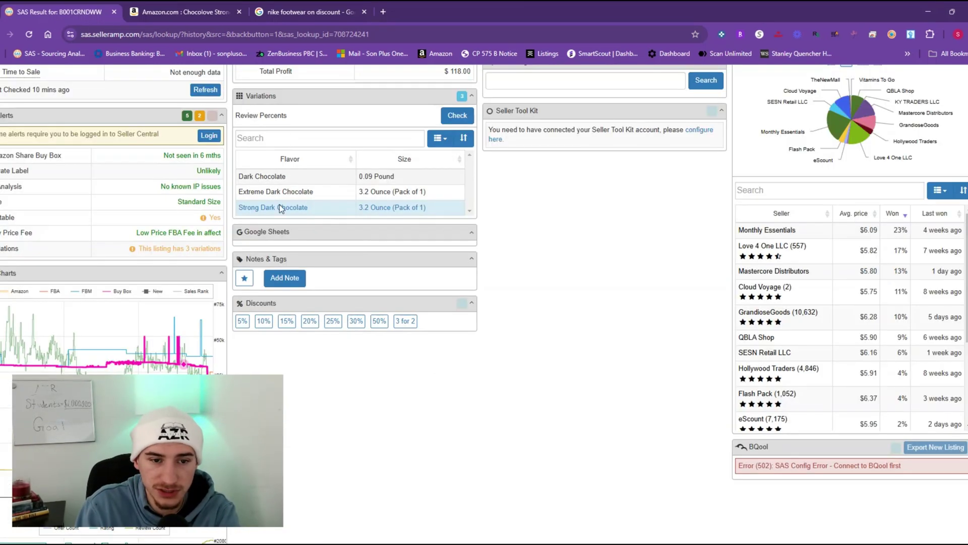
pyautogui.scroll(9, 458, 268)
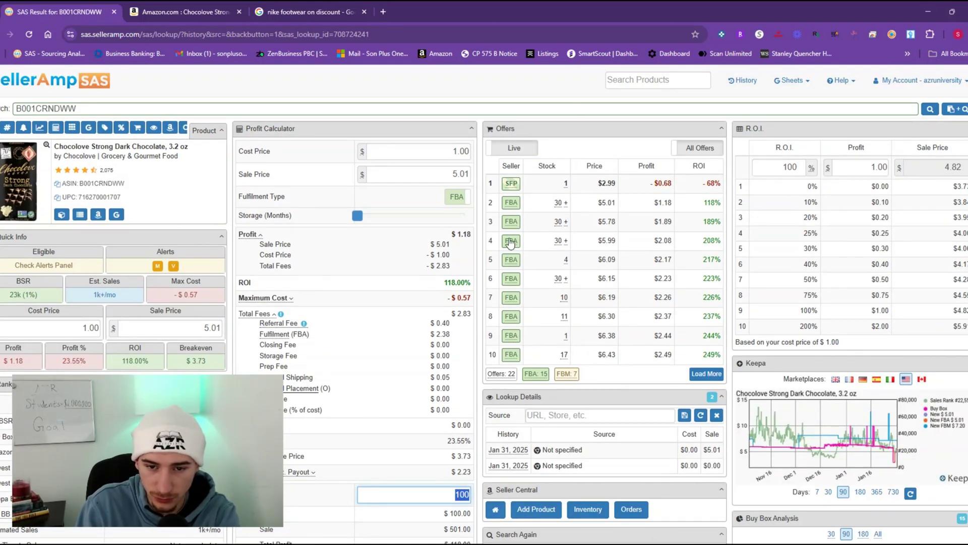
# Examine the product's all-time charts and its Keepa price history page, then return to the offers in the lookup result.
pyautogui.scroll(-10, 509, 282)
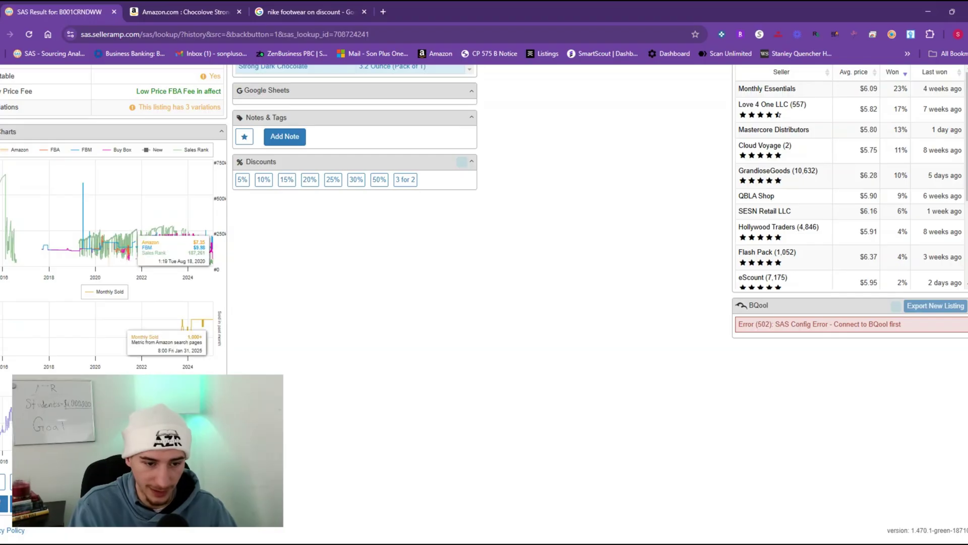
pyautogui.scroll(1, 165, 372)
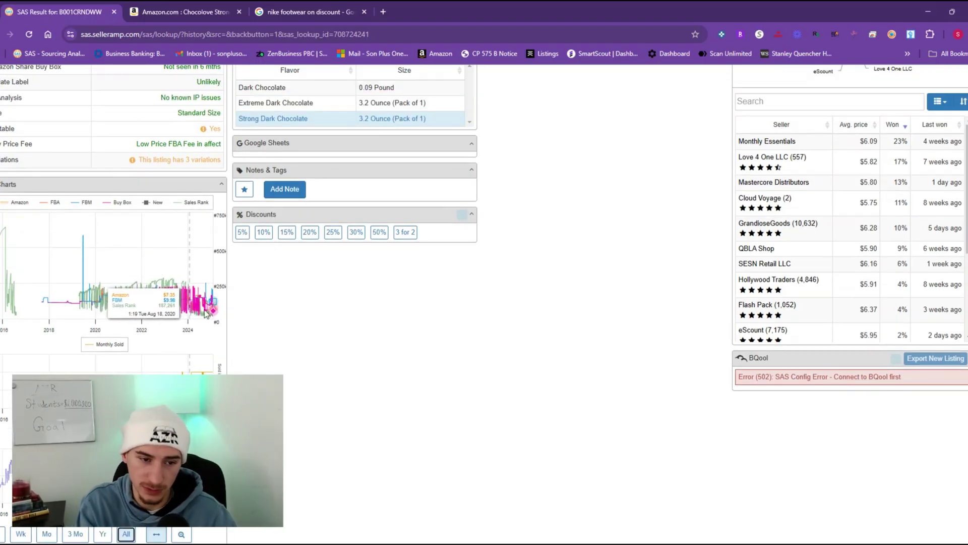
pyautogui.scroll(-1, 66, 252)
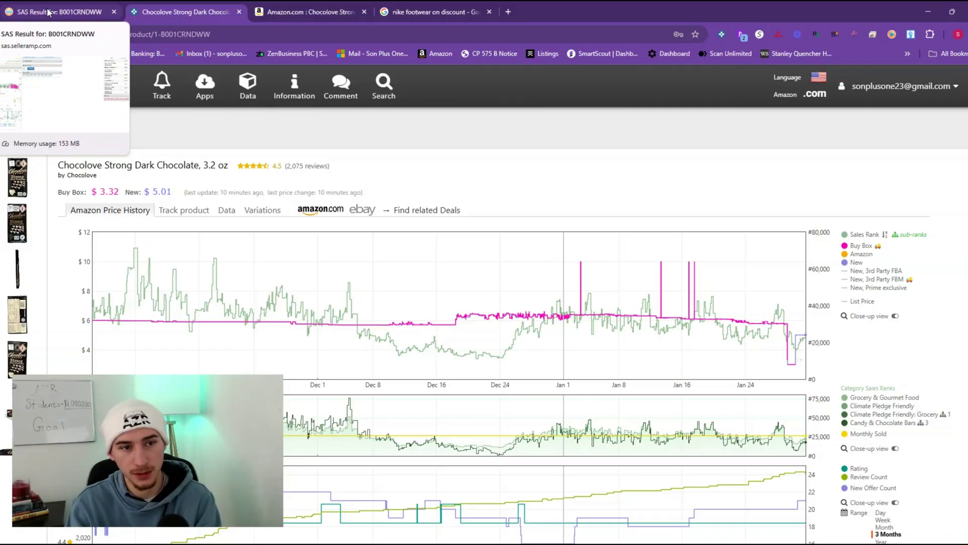
pyautogui.click(49, 12)
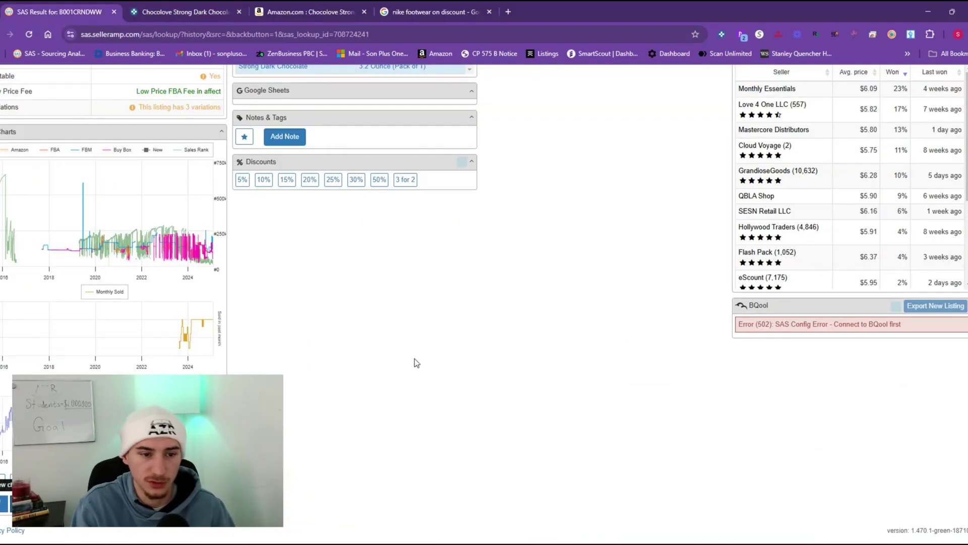
pyautogui.scroll(15, 387, 362)
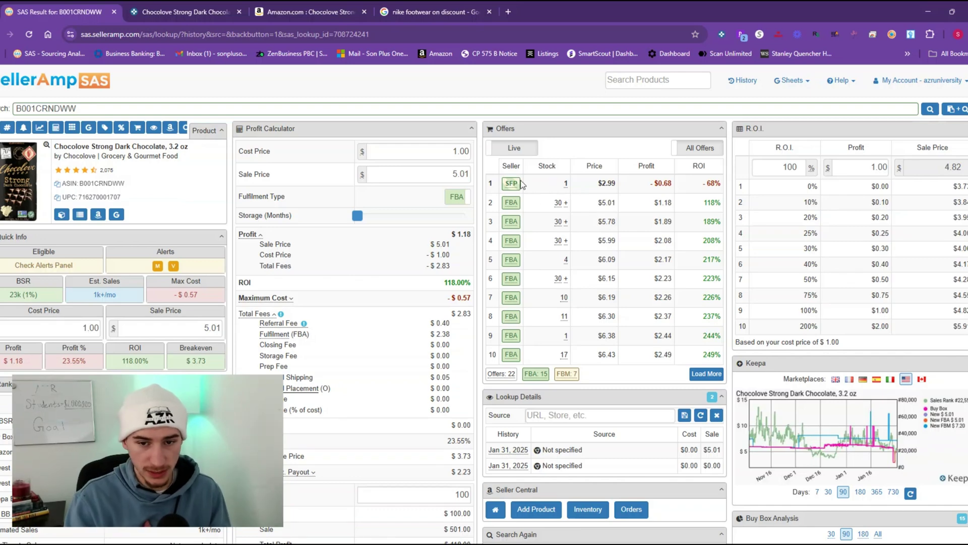
# Check which sellers are behind the lowest-priced offers in the offers list.
pyautogui.moveTo(521, 185)
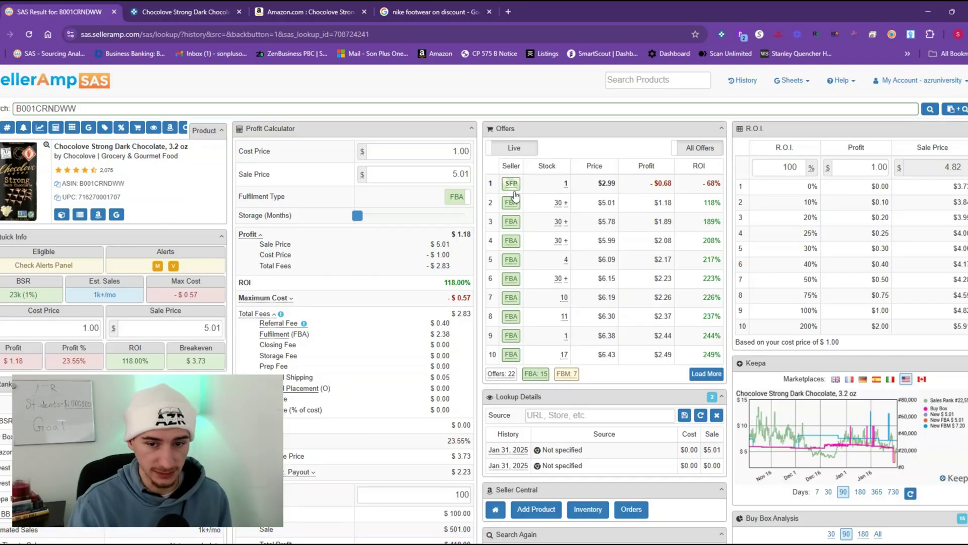
pyautogui.moveTo(512, 204)
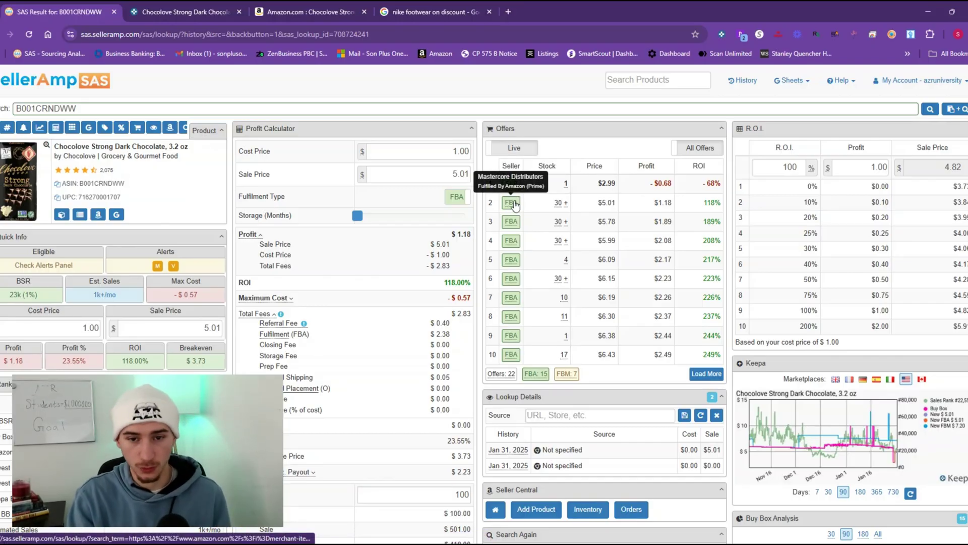
pyautogui.moveTo(511, 221)
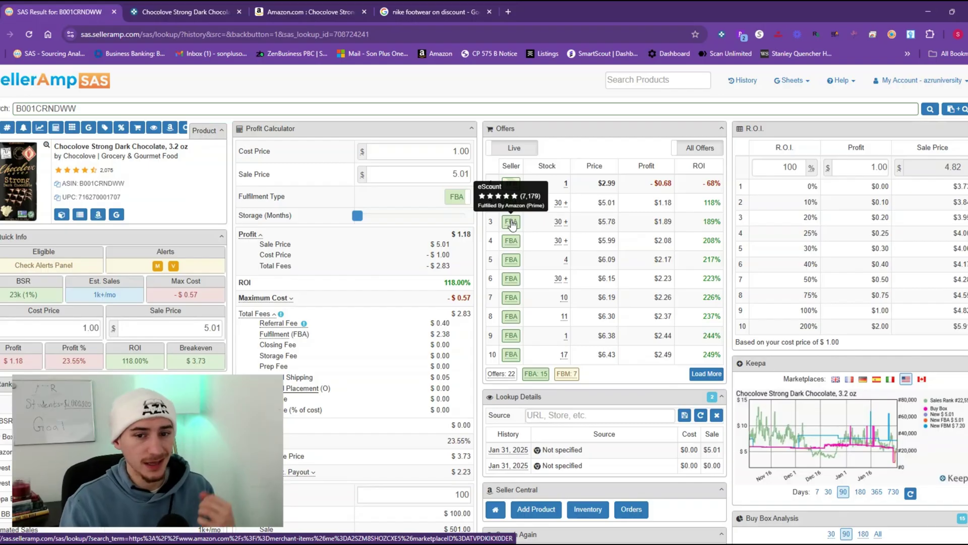
pyautogui.moveTo(511, 244)
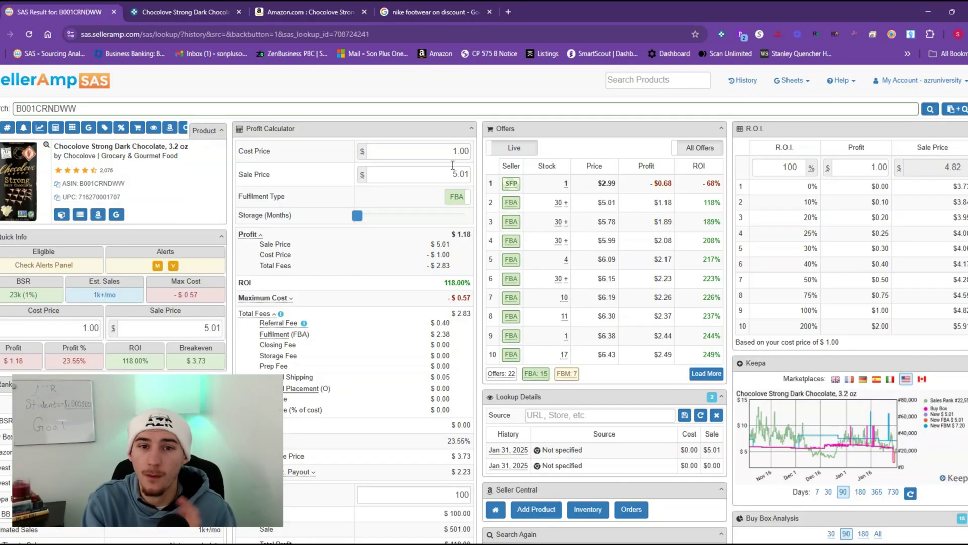
# Try cost prices of 1.50 and 2.00 for the chocolate to compare the profit of each offer.
pyautogui.click(58, 330)
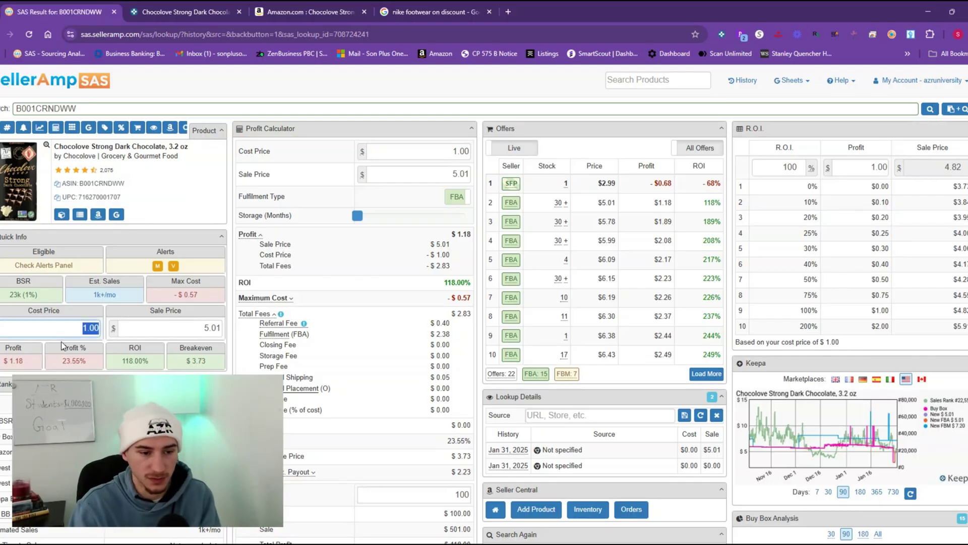
pyautogui.write('15')
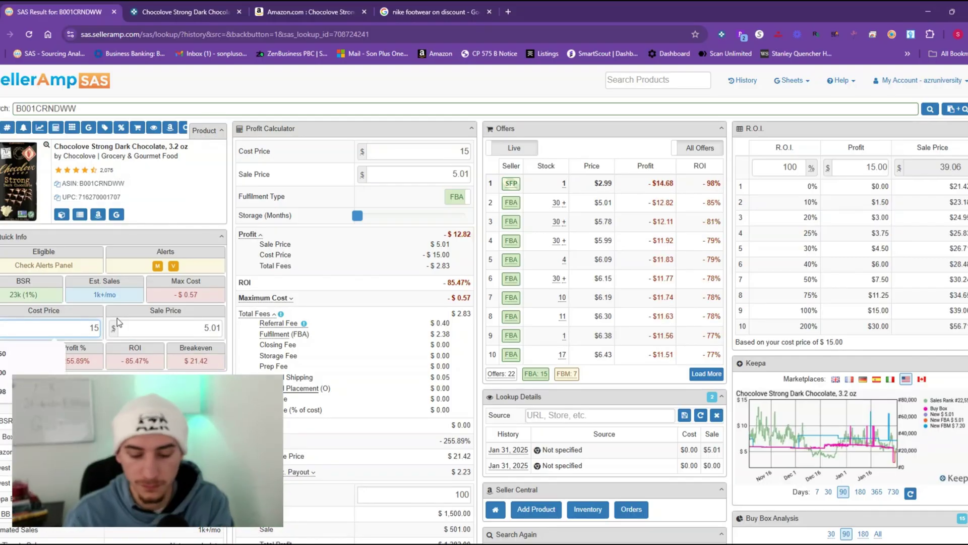
pyautogui.press('BackSpace')
pyautogui.write('.5')
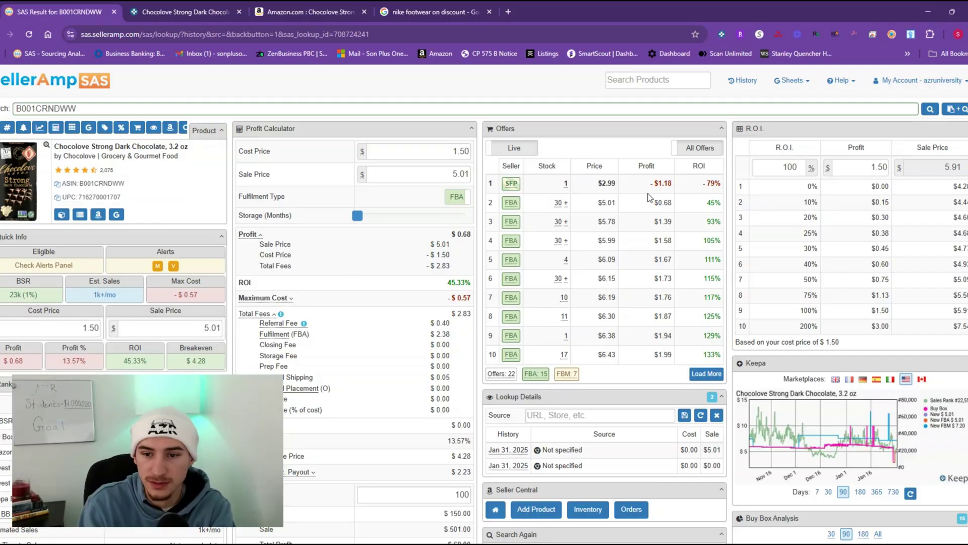
pyautogui.click(83, 328)
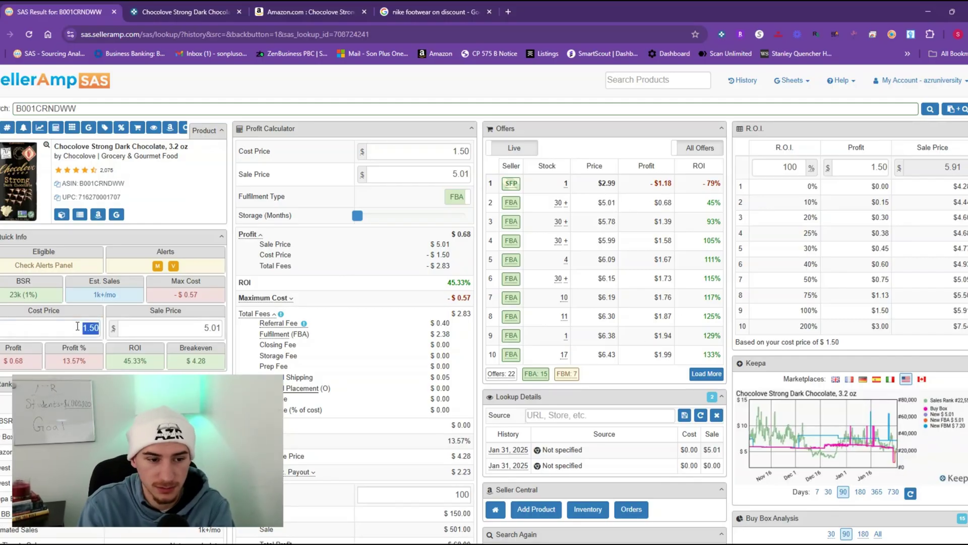
pyautogui.write('2')
# Set the sale price to 2.00, and clear the cost price after trying 4.
pyautogui.click(127, 331)
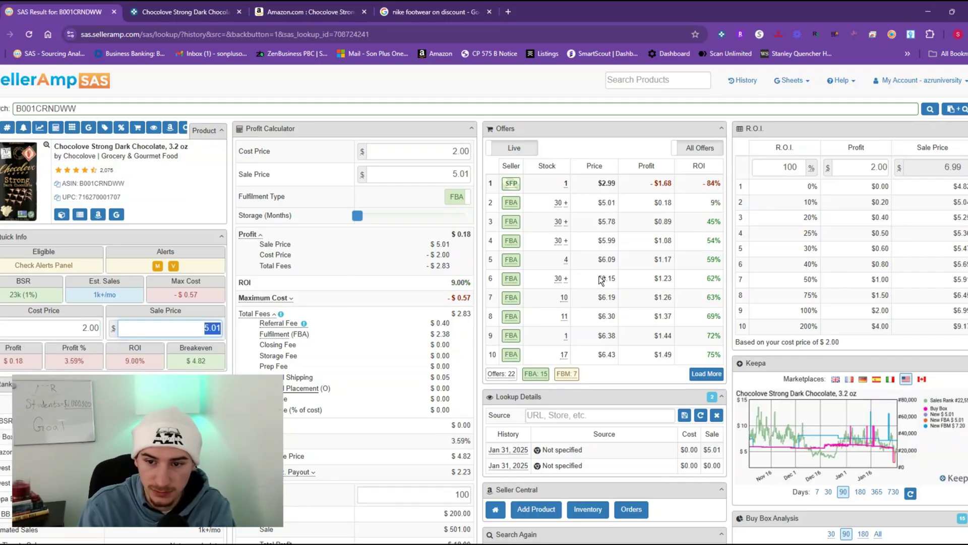
pyautogui.write('2')
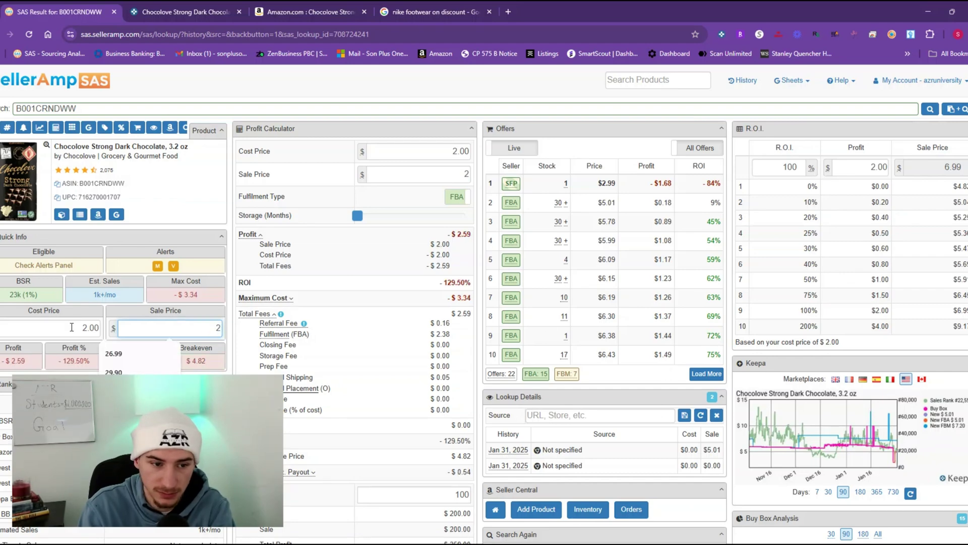
pyautogui.click(70, 327)
pyautogui.write('4')
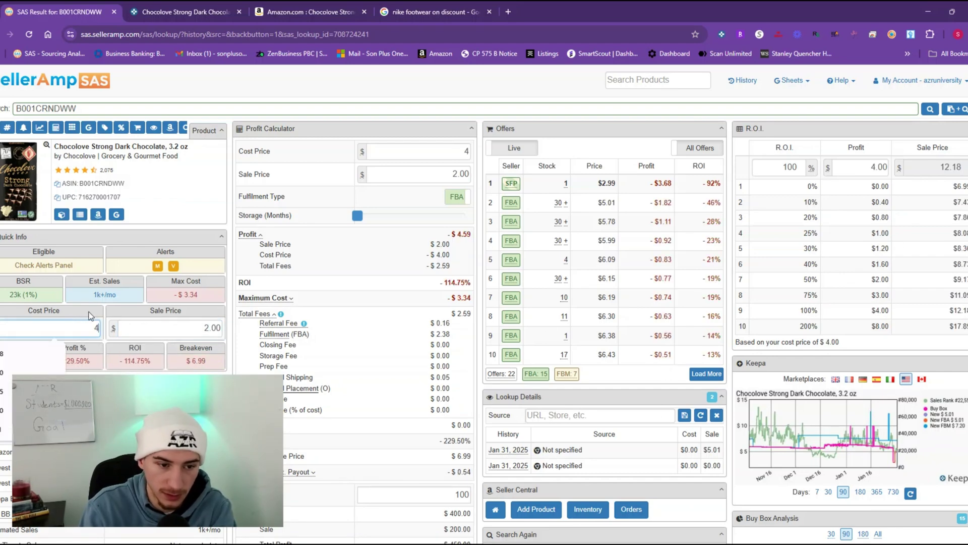
pyautogui.click(74, 334)
pyautogui.press('BackSpace')
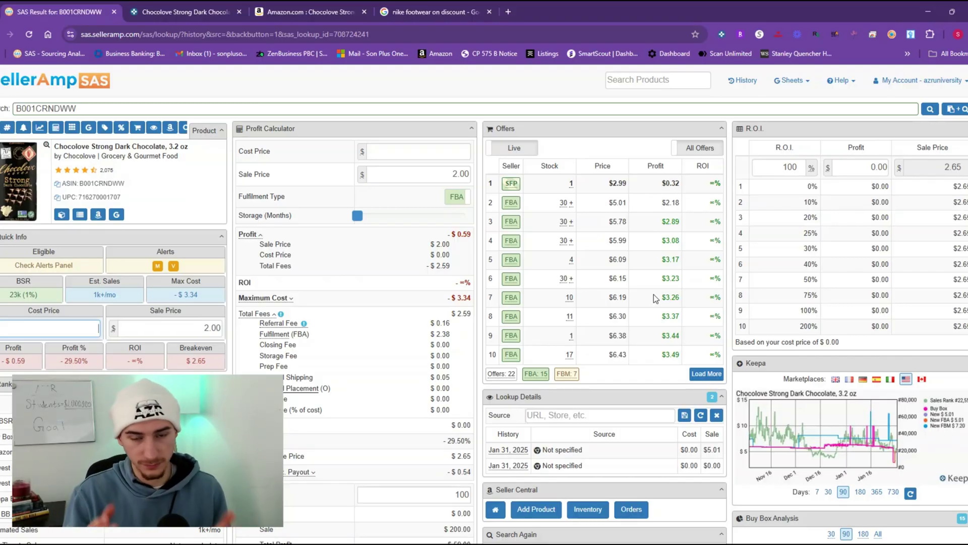
# Open the SAS storefront searches of Mastercore Distributors and eScount from their FBA offers at $5.01 and $5.78.
pyautogui.click(511, 205)
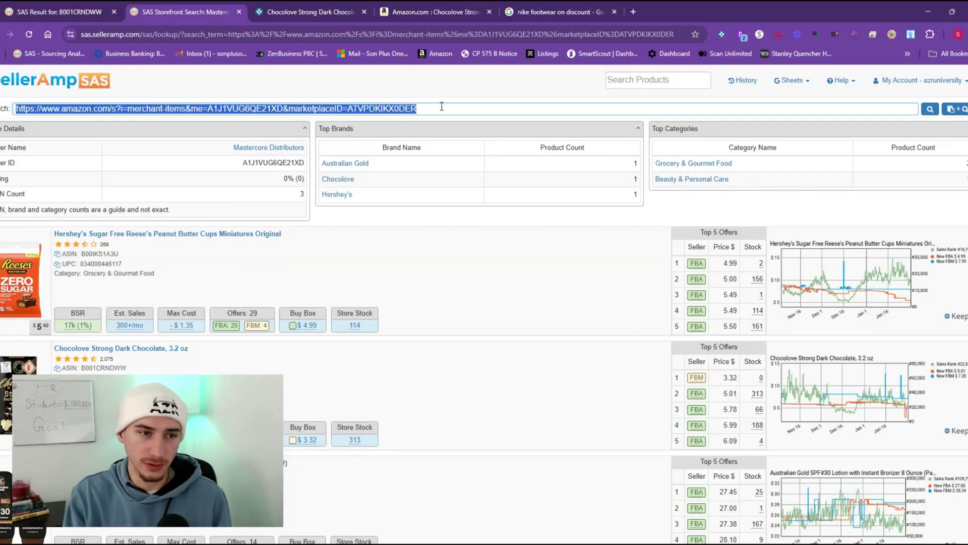
pyautogui.click(67, 7)
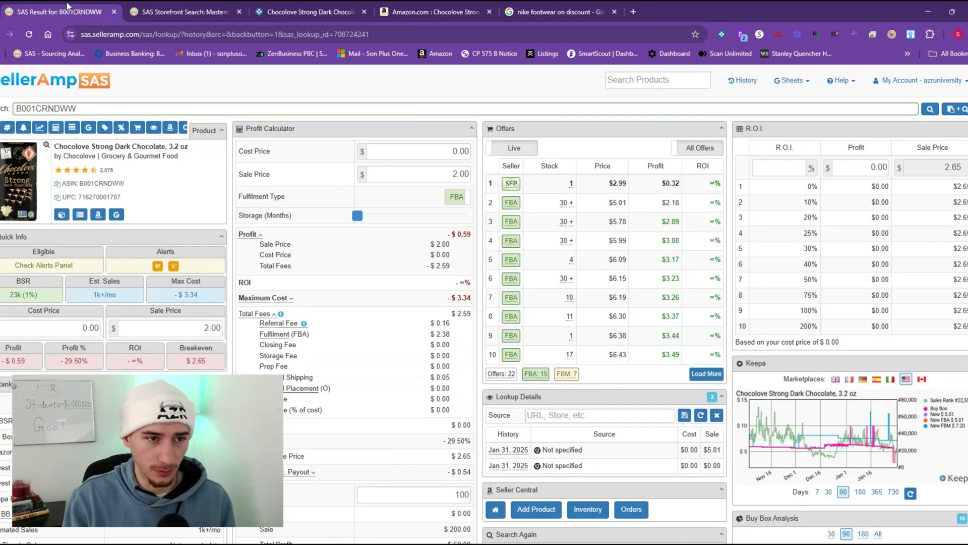
pyautogui.click(518, 225)
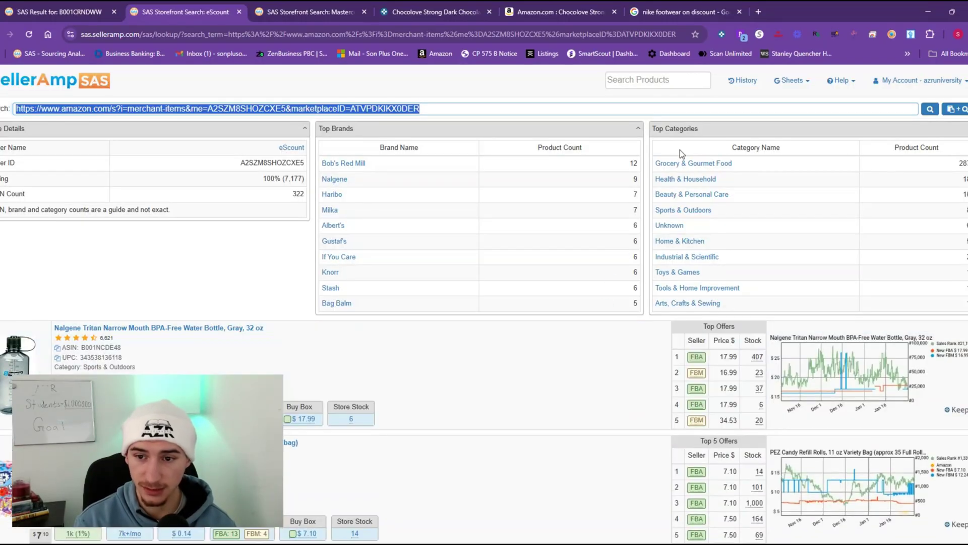
# Look through the eScount storefront's top brands, top categories and product list with their offers and charts.
pyautogui.scroll(-1, 270, 257)
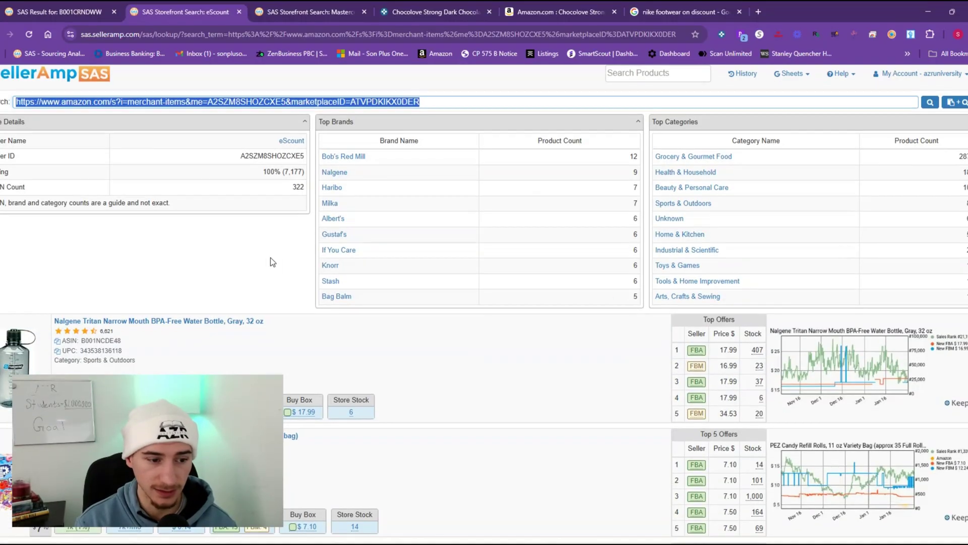
pyautogui.scroll(-2, 271, 257)
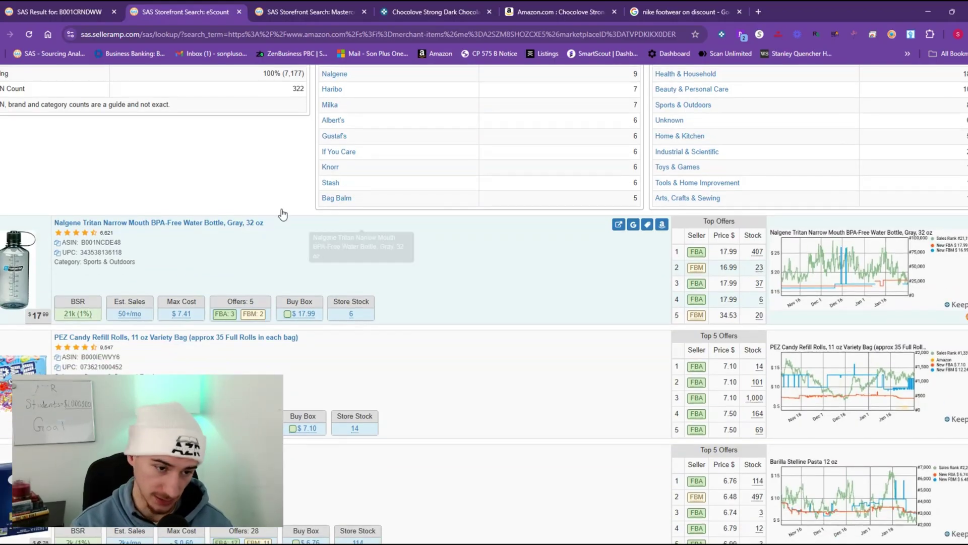
pyautogui.scroll(2, 244, 167)
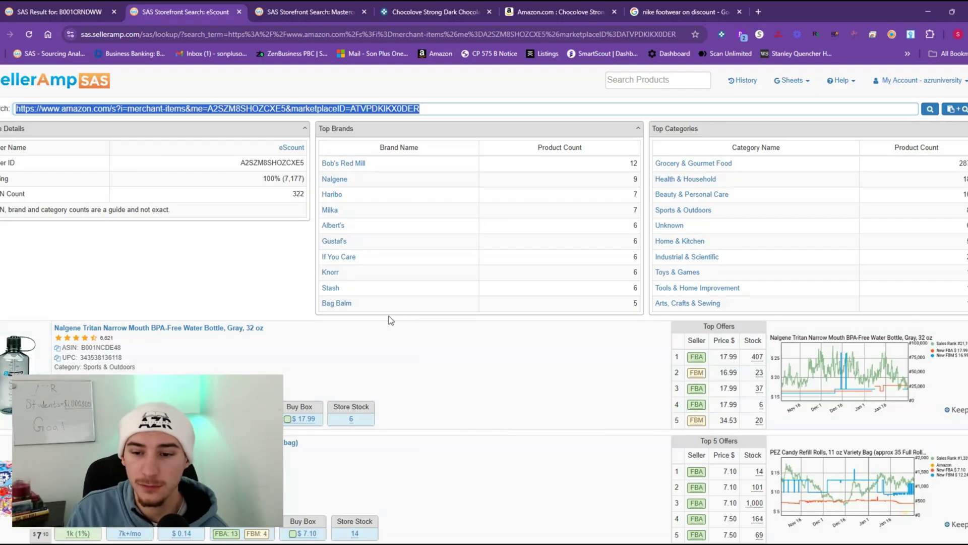
pyautogui.scroll(-2, 391, 320)
pyautogui.scroll(-6, 220, 361)
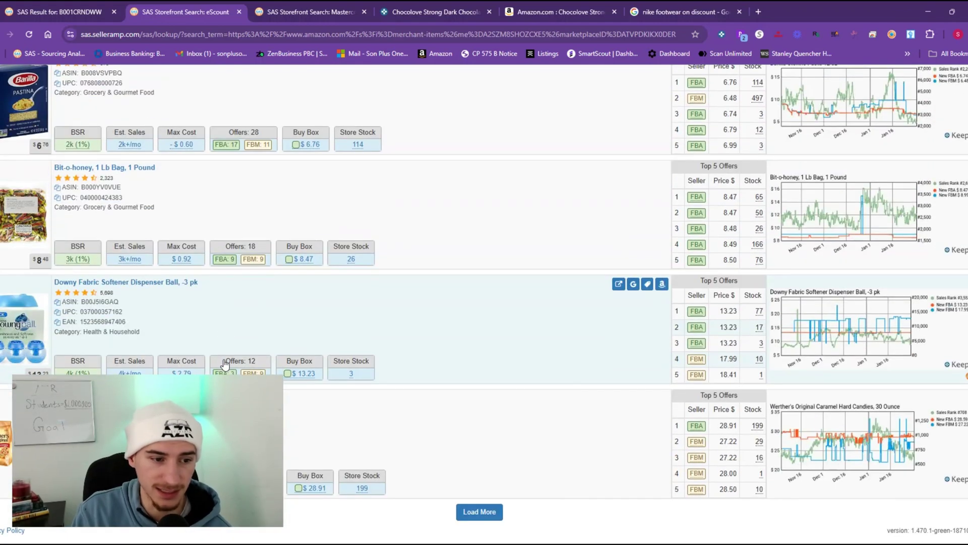
pyautogui.scroll(7, 225, 363)
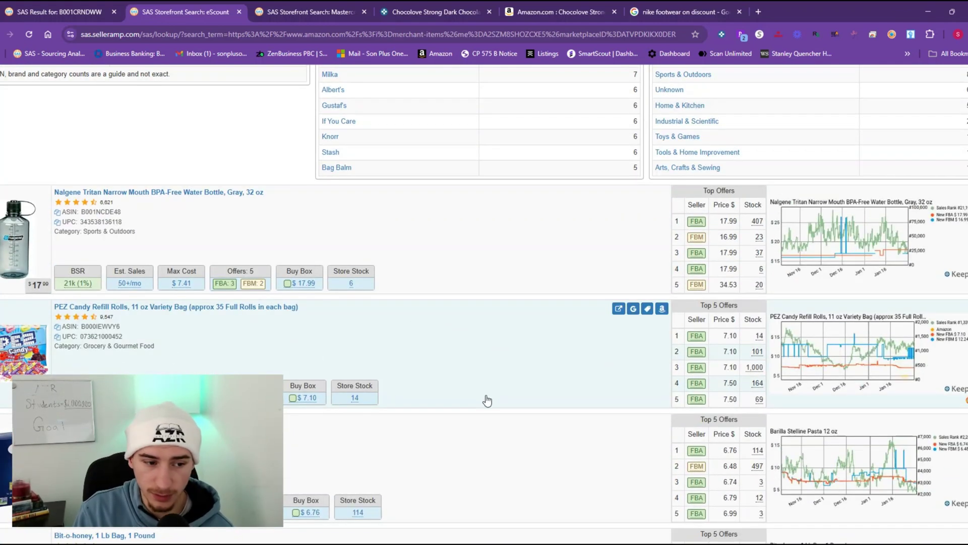
# Search Google for the PEZ Candy Refill Rolls 11 oz Variety Bag, look over the results, and return to the eScount storefront.
pyautogui.click(633, 310)
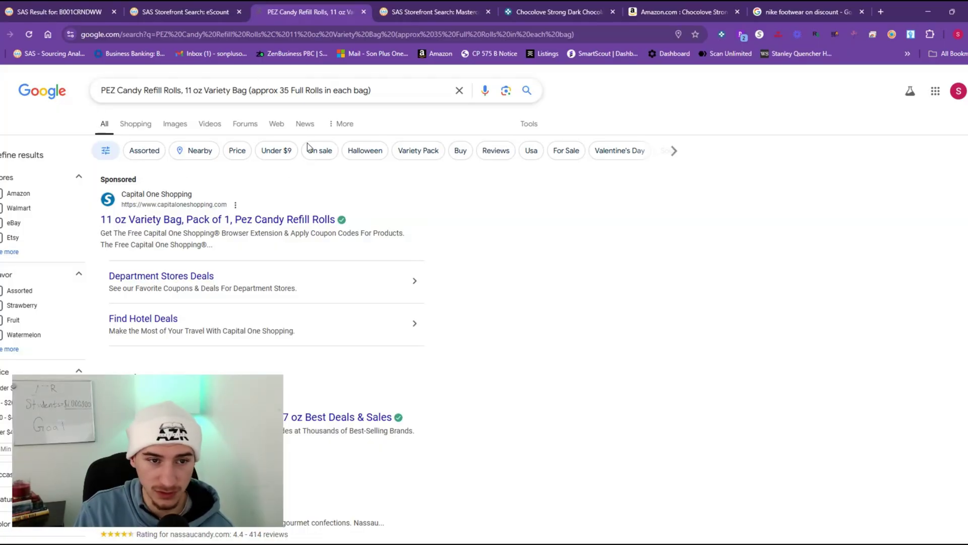
pyautogui.scroll(-1, 195, 254)
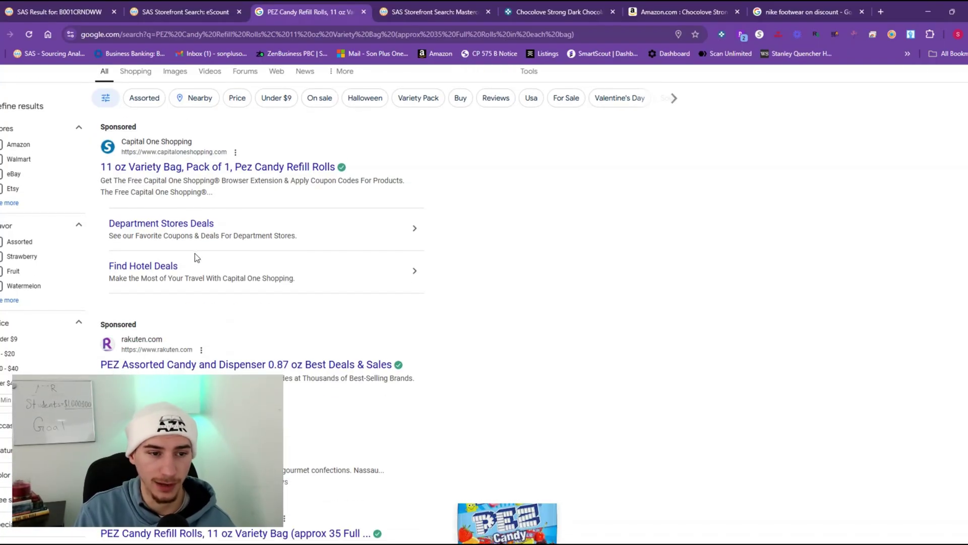
pyautogui.scroll(-6, 194, 253)
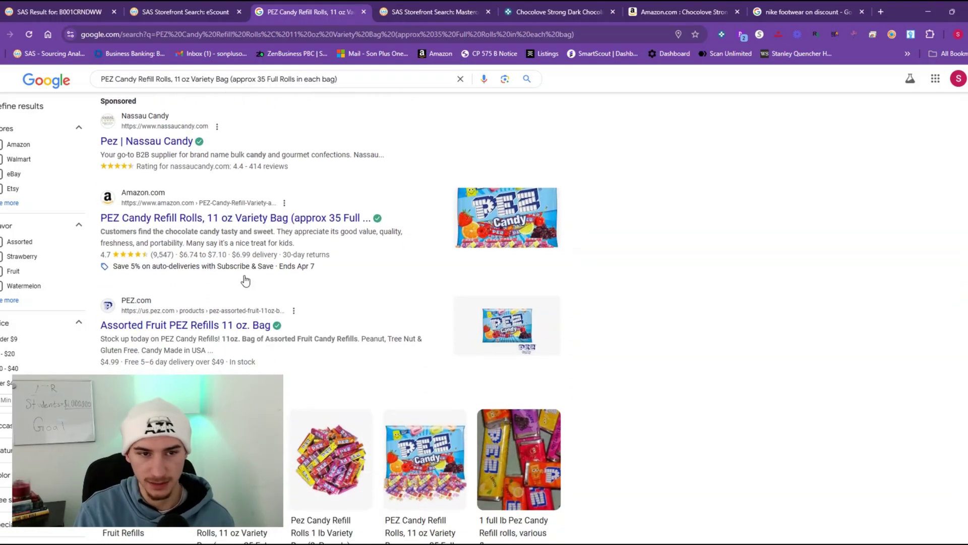
pyautogui.click(177, 9)
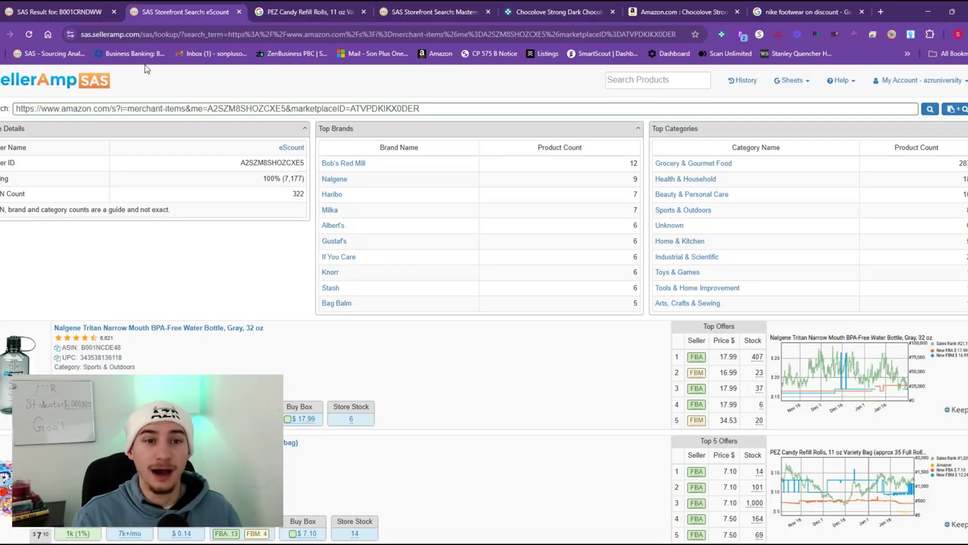
# Switch to Amazon, search for "nike products" and open the Nike Unisex Adult Everyday Plus Crew Socks listing.
pyautogui.click(709, 1)
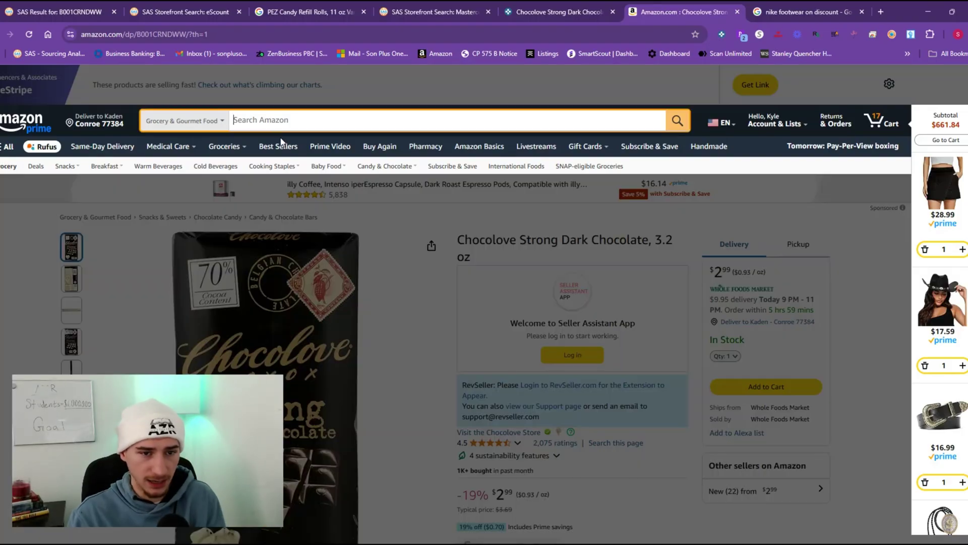
pyautogui.click(237, 120)
pyautogui.write('nike ')
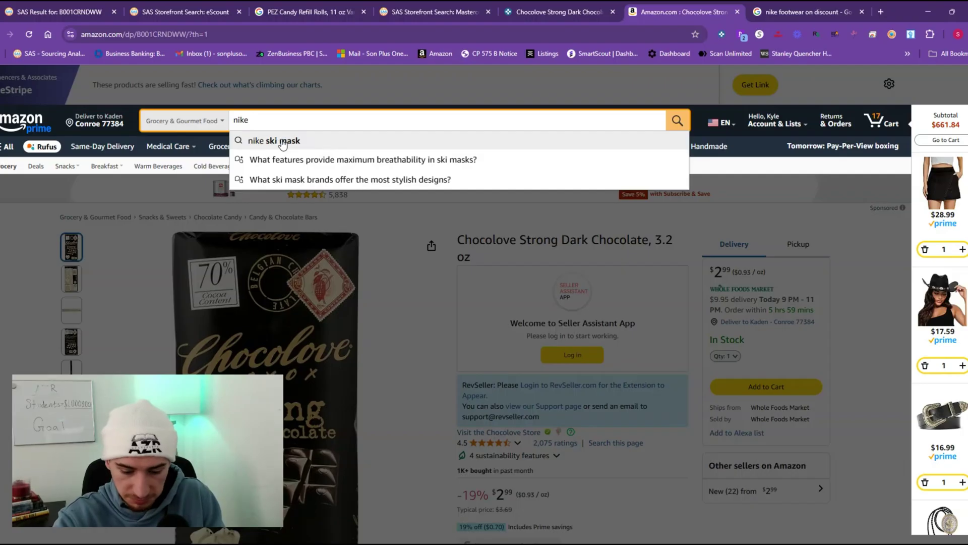
pyautogui.write('products')
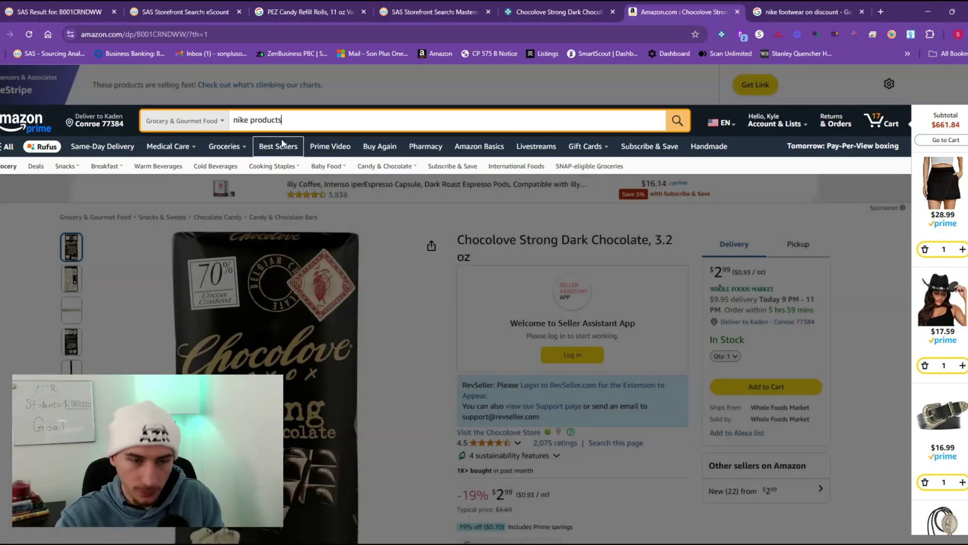
pyautogui.press('Return')
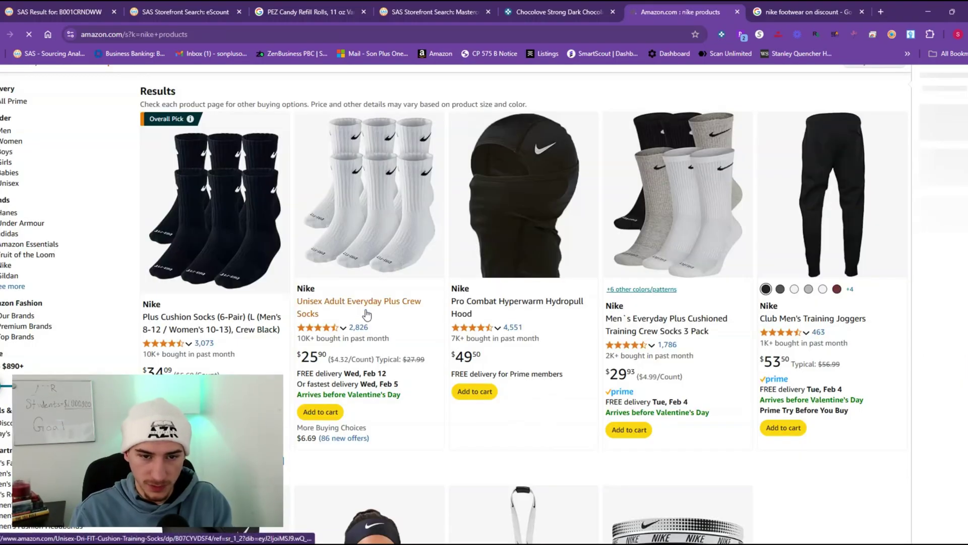
pyautogui.click(319, 343)
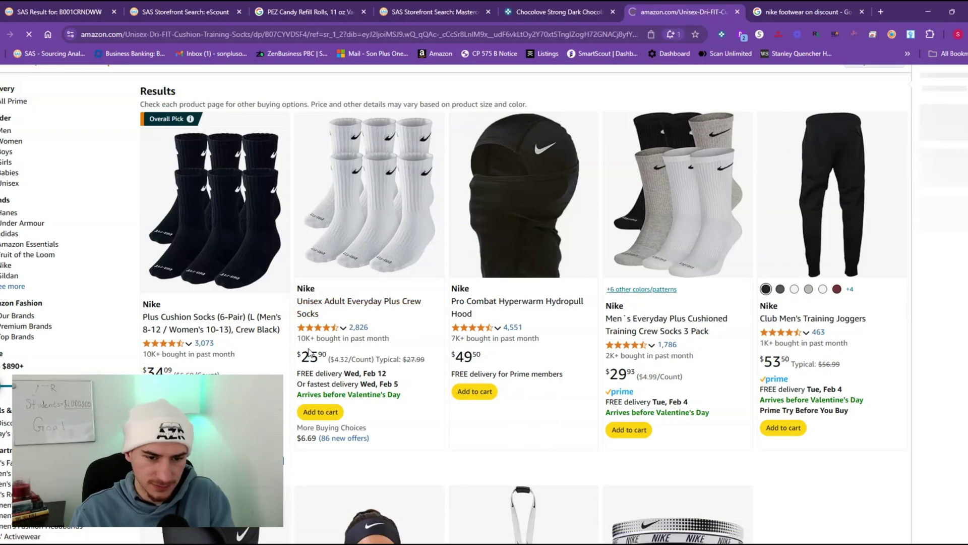
pyautogui.tripleClick(555, 241)
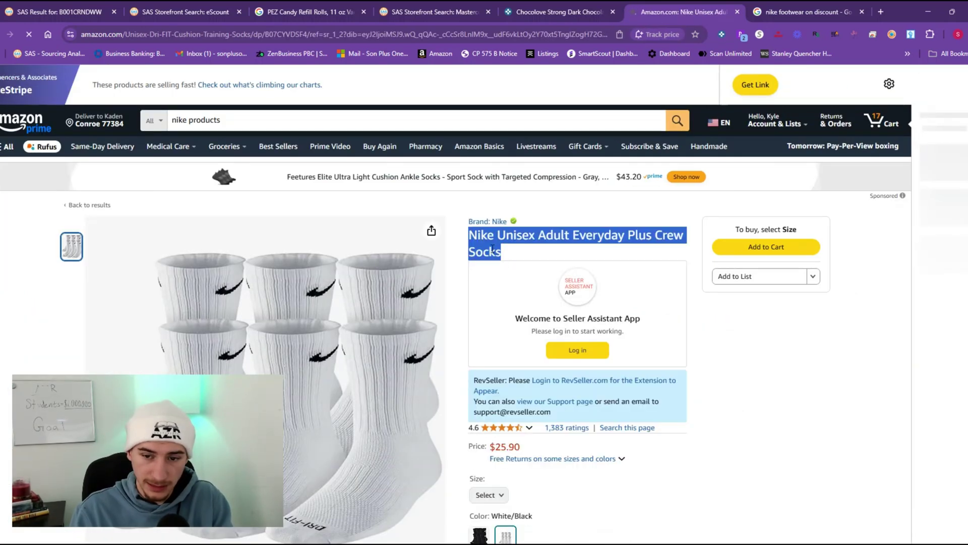
pyautogui.rightClick(495, 253)
pyautogui.click(663, 251)
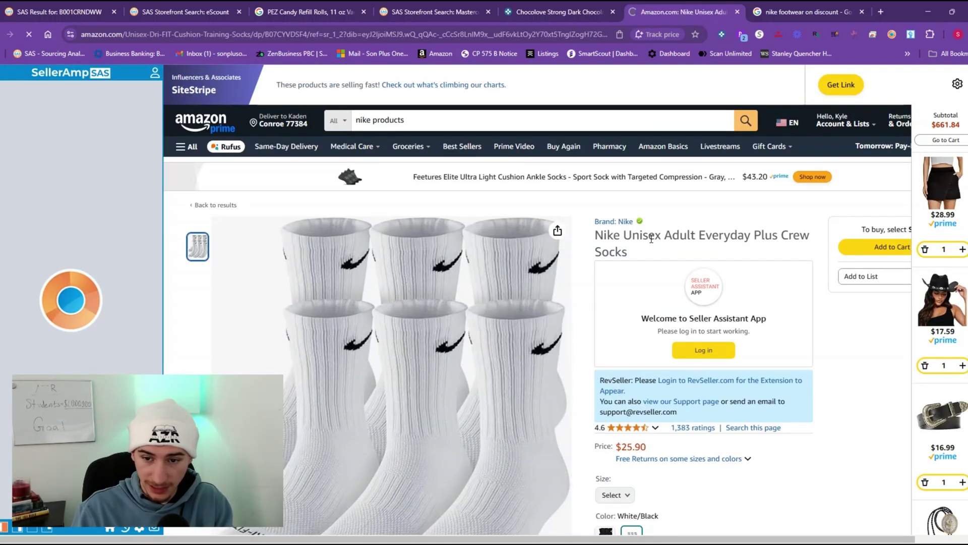
pyautogui.rightClick(665, 244)
pyautogui.press('Escape')
# Run a SAS Search on the listing title "Nike Unisex Adult Everyday Plus Crew Socks" and look over the matching products.
pyautogui.tripleClick(631, 253)
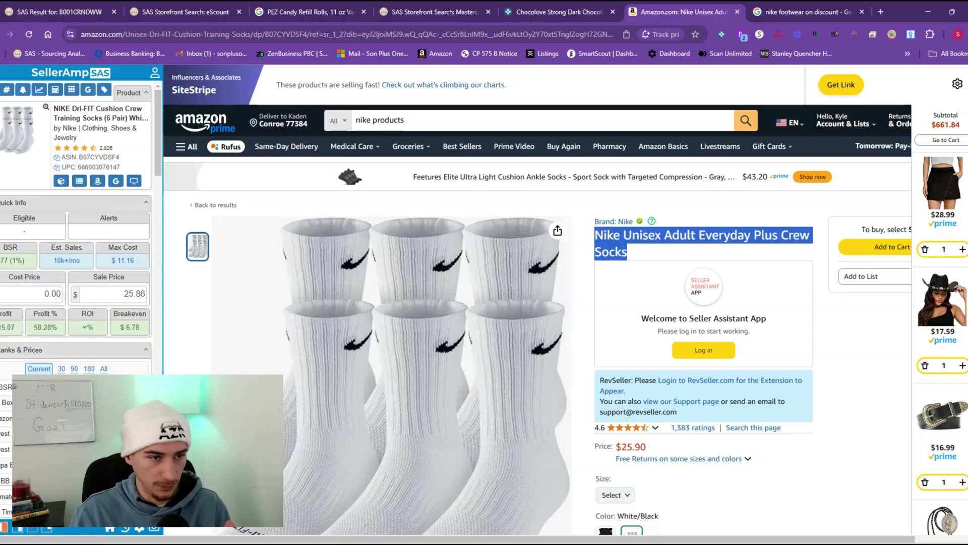
pyautogui.rightClick(628, 241)
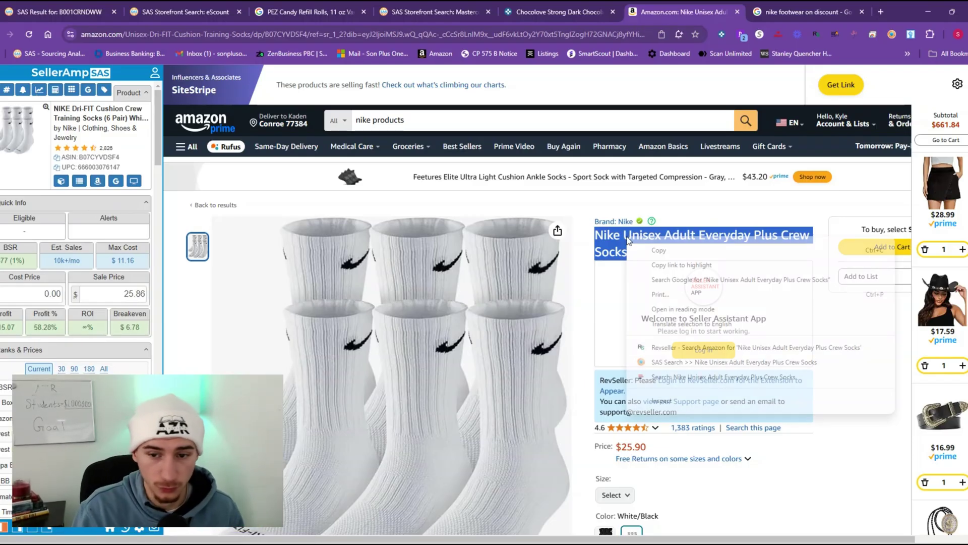
pyautogui.click(680, 363)
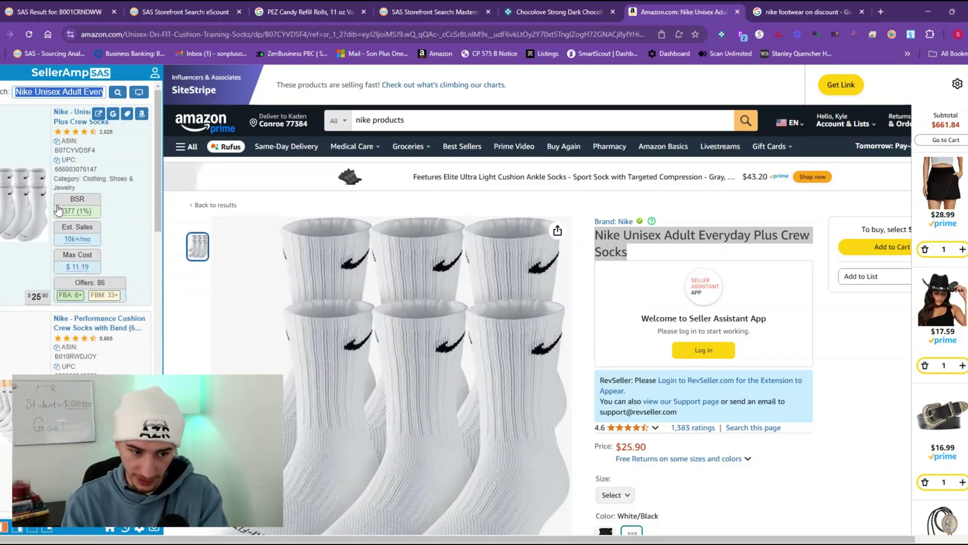
pyautogui.scroll(-1, 58, 209)
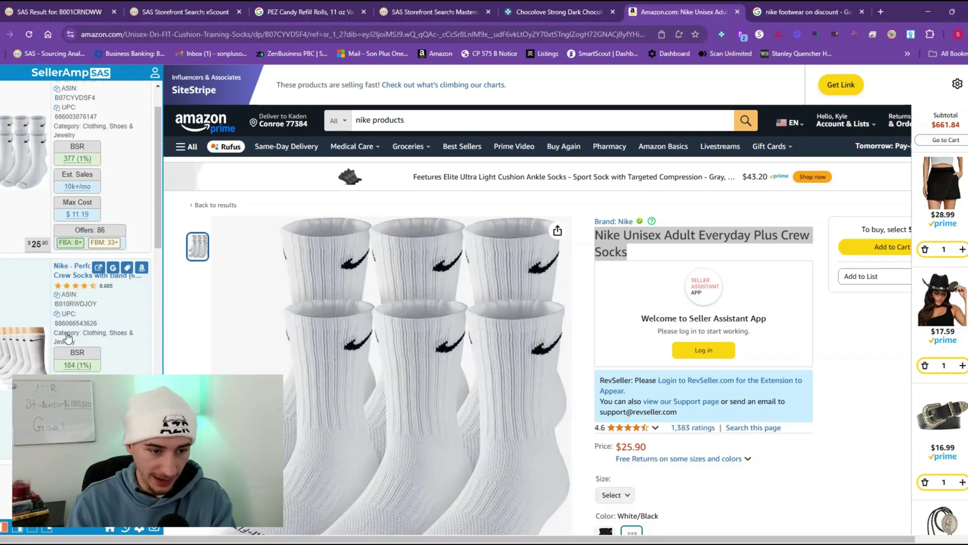
# Compare the rank, estimated sales, max cost and offers of the matching Nike crew socks in the SAS results.
pyautogui.scroll(2, 76, 281)
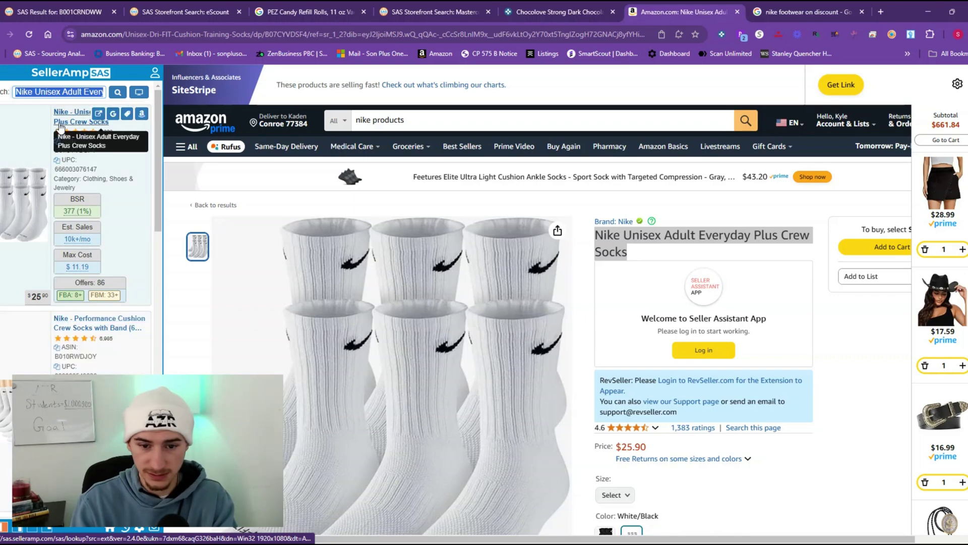
pyautogui.scroll(-5, 63, 316)
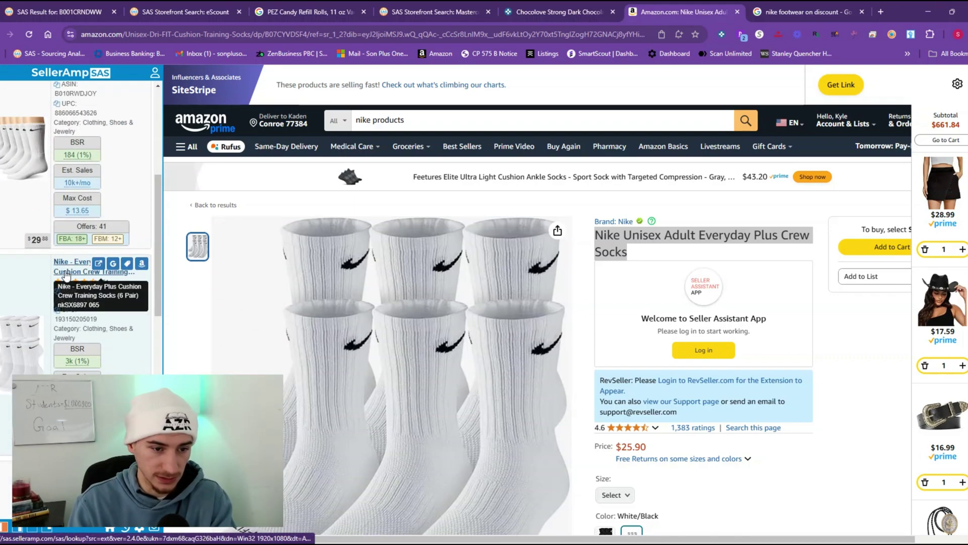
pyautogui.scroll(3, 65, 275)
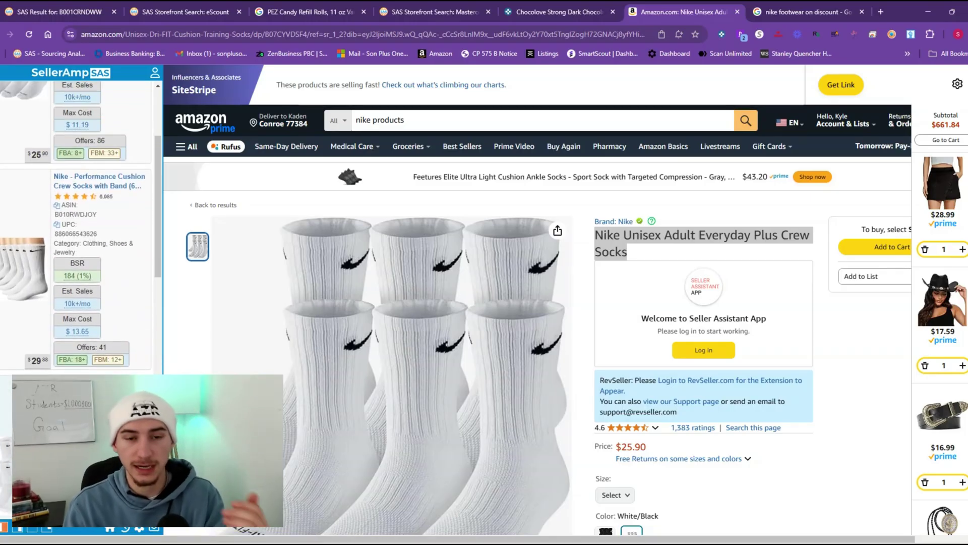
pyautogui.scroll(3, 136, 310)
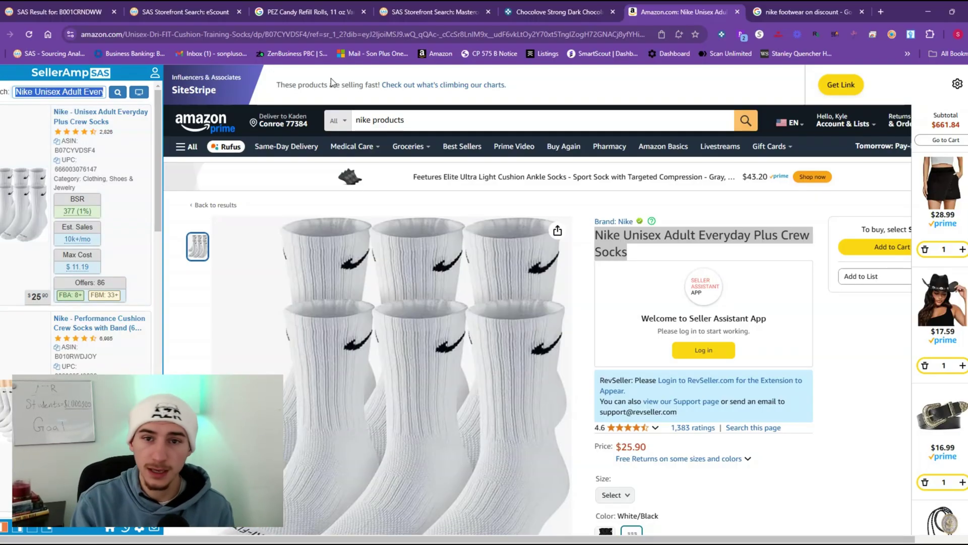
# Switch to the Google results for "nike footwear on discount" and open the Nike Men's Air Max Plus deal on nike.com.
pyautogui.click(803, 11)
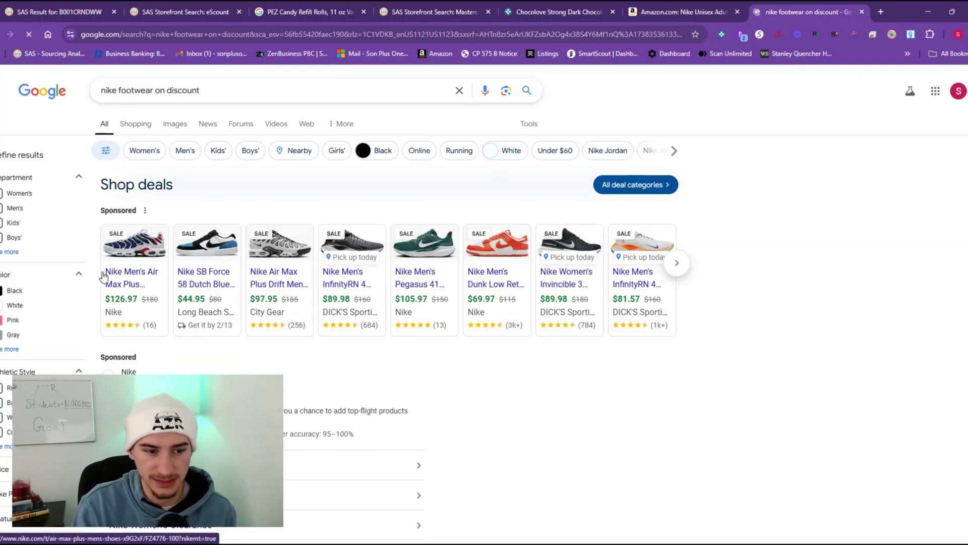
pyautogui.click(112, 276)
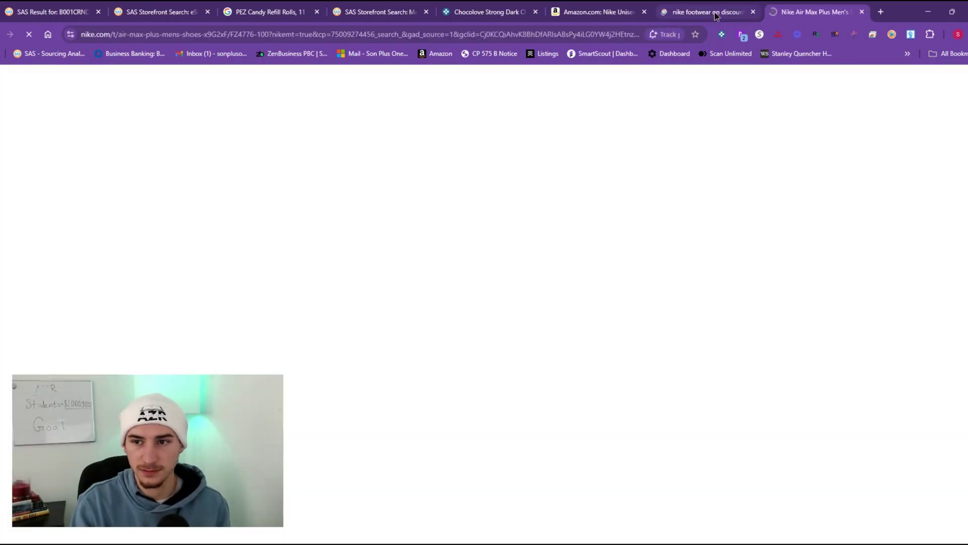
pyautogui.click(706, 11)
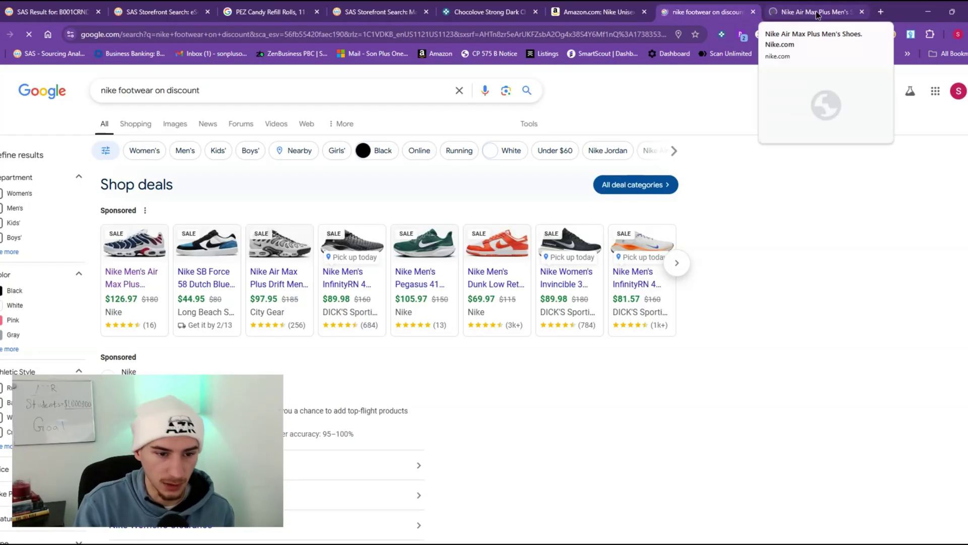
pyautogui.click(815, 11)
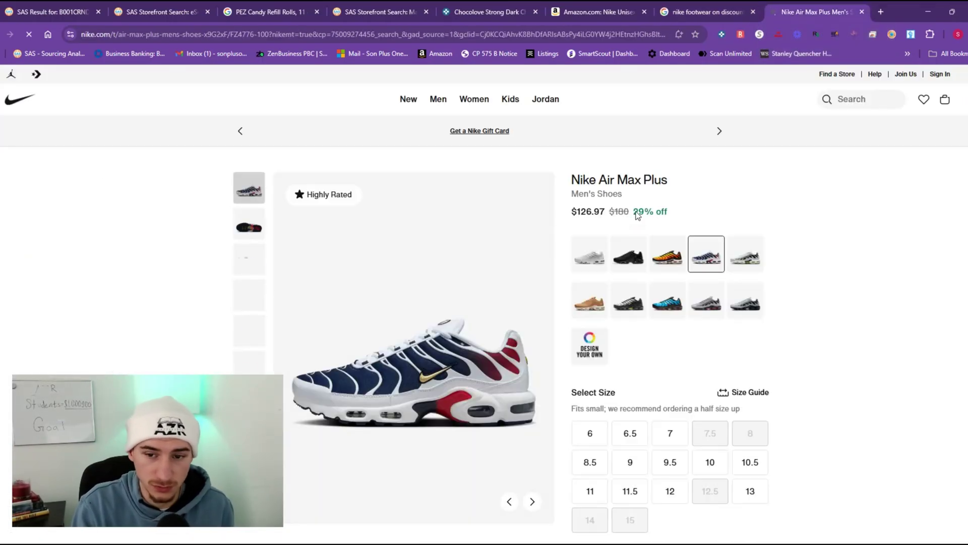
# Run a SAS Search on the product title "Nike Air Max Plus Men's Shoes".
pyautogui.moveTo(570, 181); pyautogui.dragTo(624, 202)
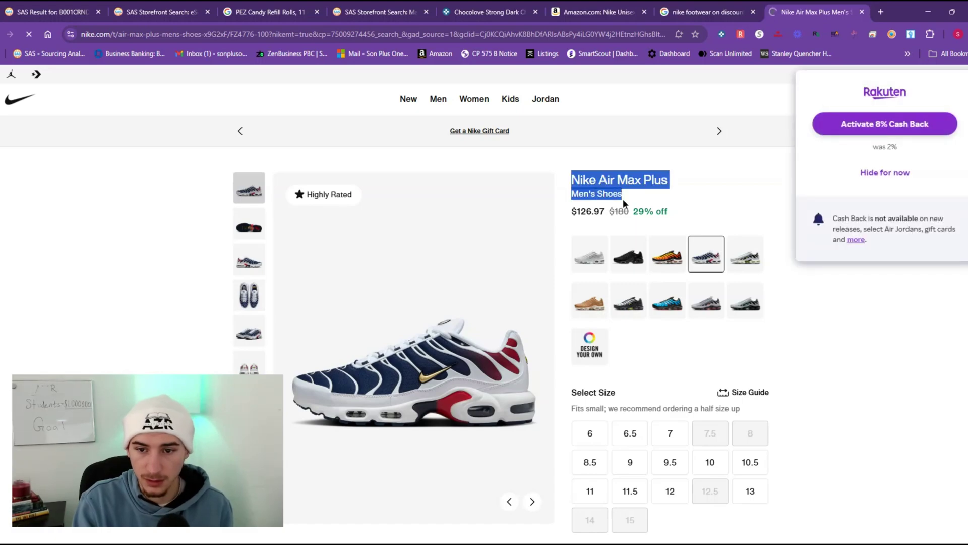
pyautogui.rightClick(626, 185)
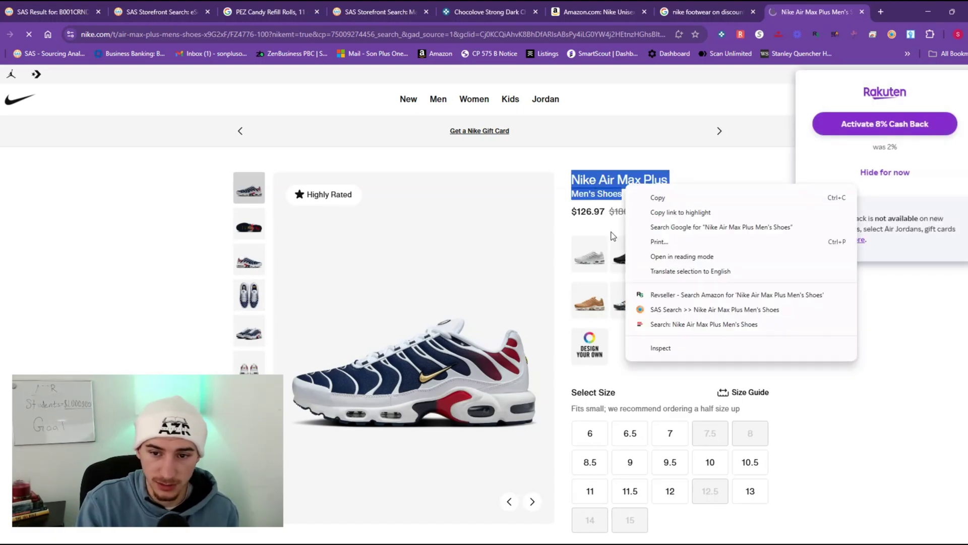
pyautogui.click(676, 310)
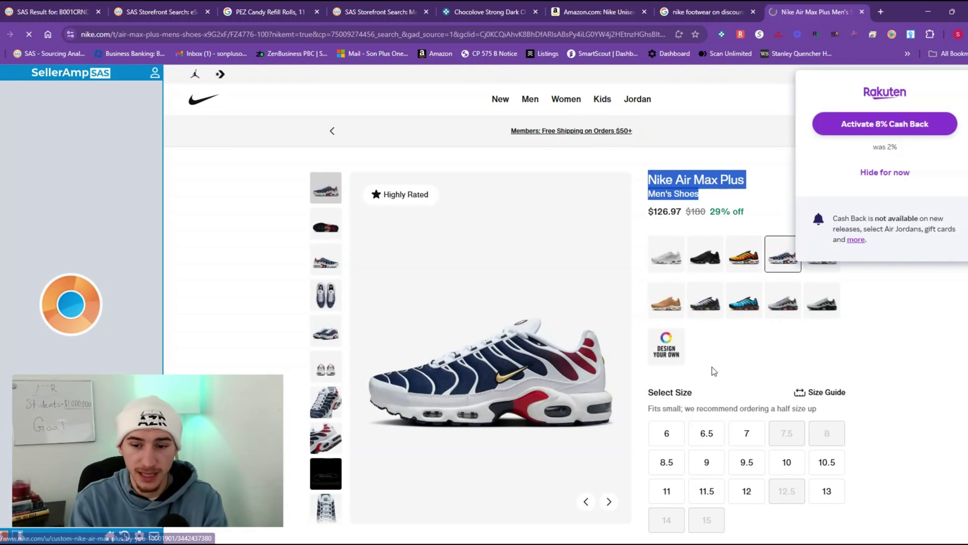
# Look through the SAS matches for the Air Max Plus, checking images, ranks, max costs and offers.
pyautogui.scroll(-1, 751, 393)
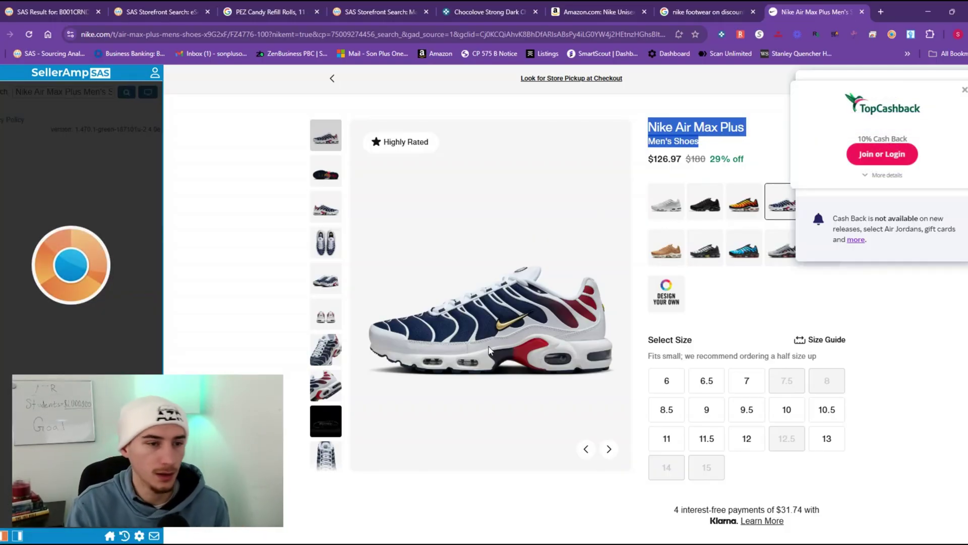
pyautogui.scroll(-7, 40, 348)
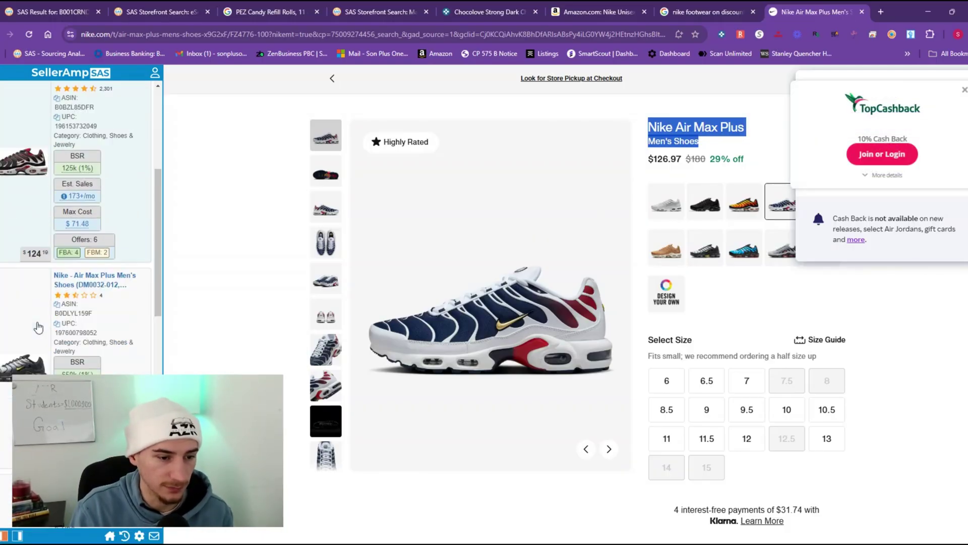
pyautogui.scroll(-4, 484, 303)
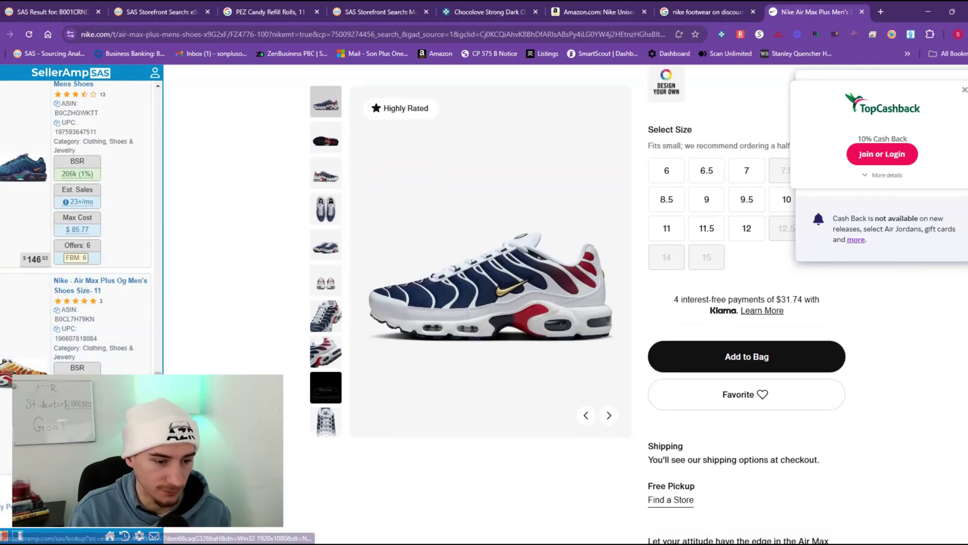
pyautogui.scroll(-2, 75, 371)
pyautogui.scroll(-10, 76, 370)
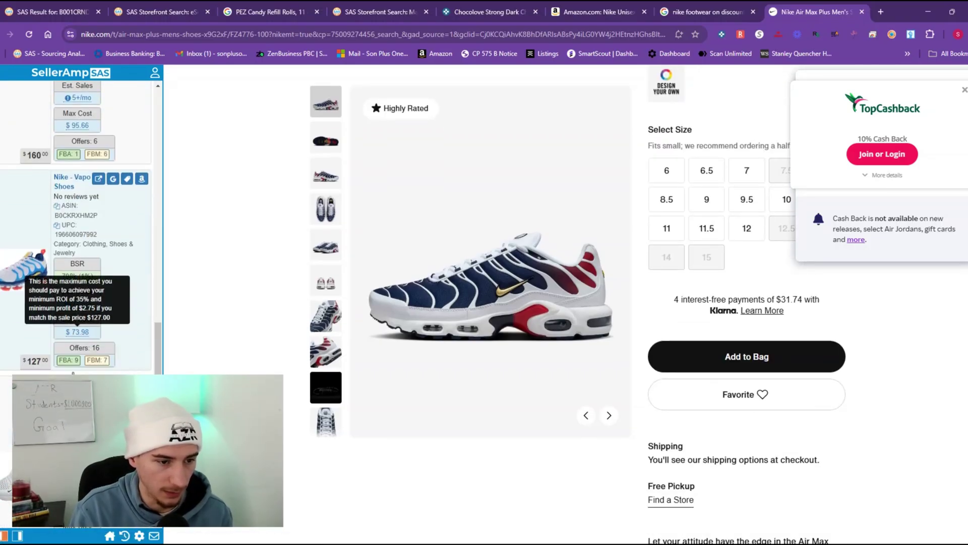
pyautogui.scroll(15, 76, 252)
pyautogui.scroll(5, 484, 302)
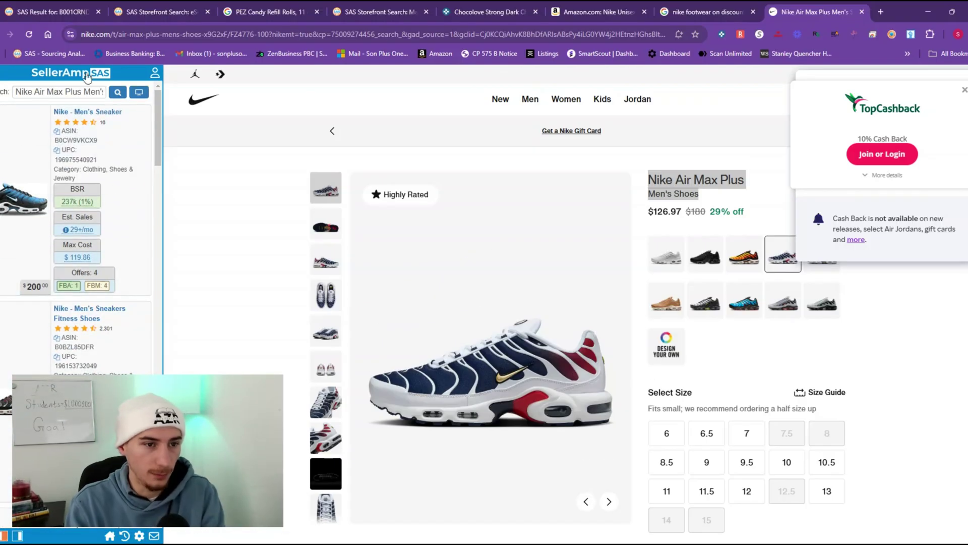
# Add "Red & Blue" after "Nike Air Max Plus" in the SAS query, run the search and look over the matches.
pyautogui.tripleClick(99, 92)
pyautogui.click(96, 93)
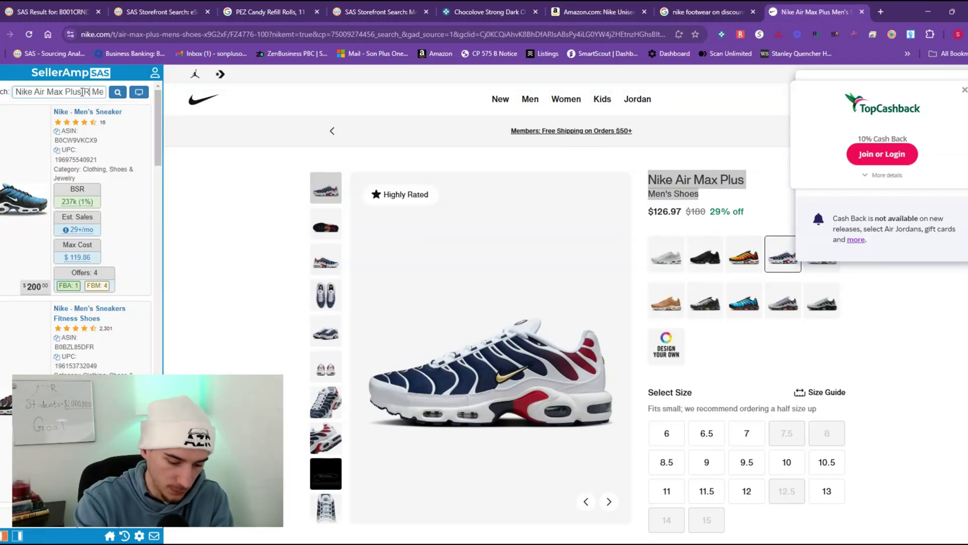
pyautogui.write('Red & ')
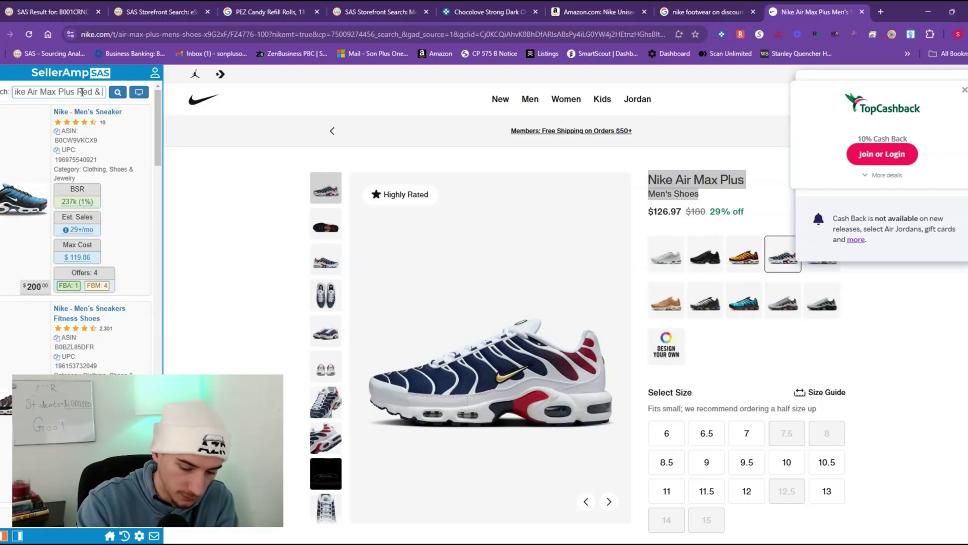
pyautogui.write('Blue')
pyautogui.press('Return')
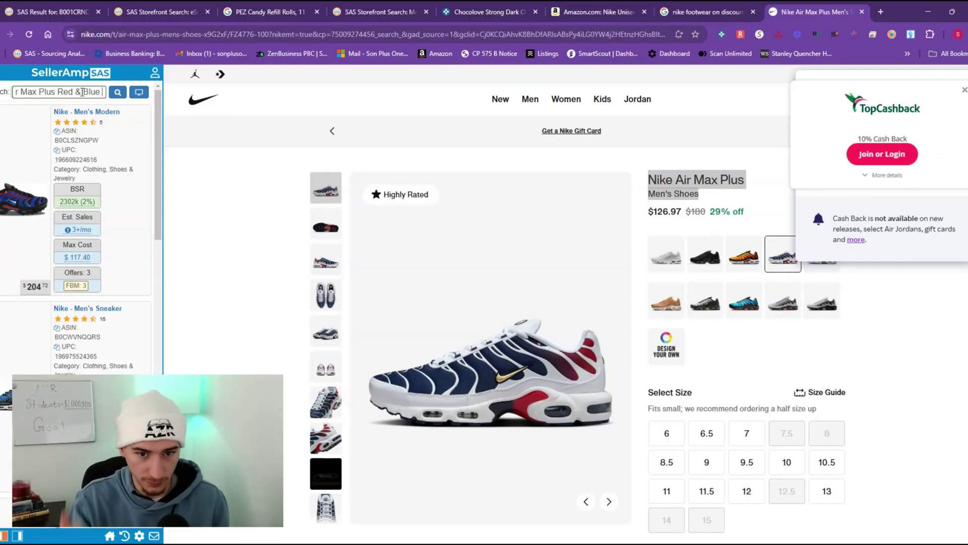
pyautogui.scroll(-10, 96, 252)
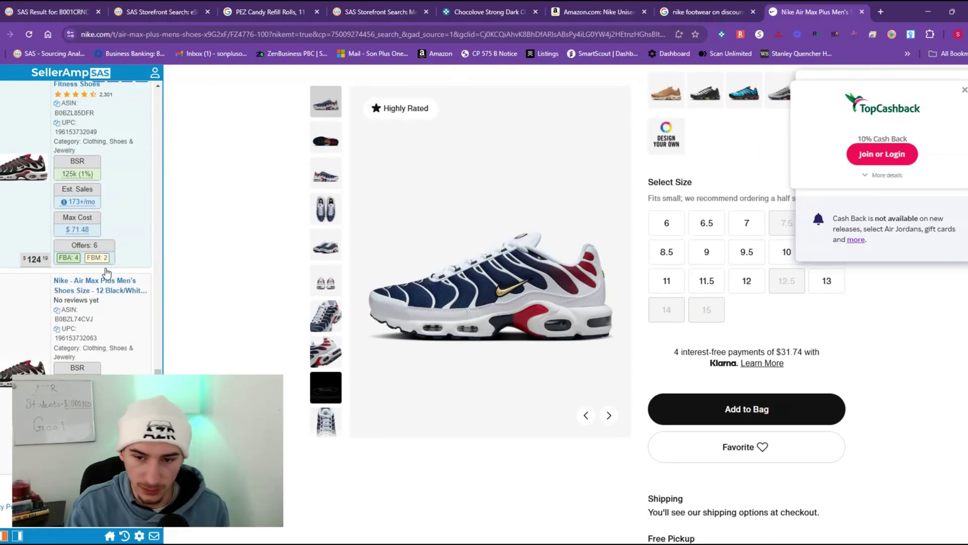
pyautogui.scroll(4, 107, 272)
pyautogui.scroll(5, 683, 259)
# Copy the shoe's colourway text "hite/Midnight Navy/University Red/Metallic Gold" and search SAS with it in place of the wording after "Nike Air Max Plus".
pyautogui.scroll(-12, 683, 259)
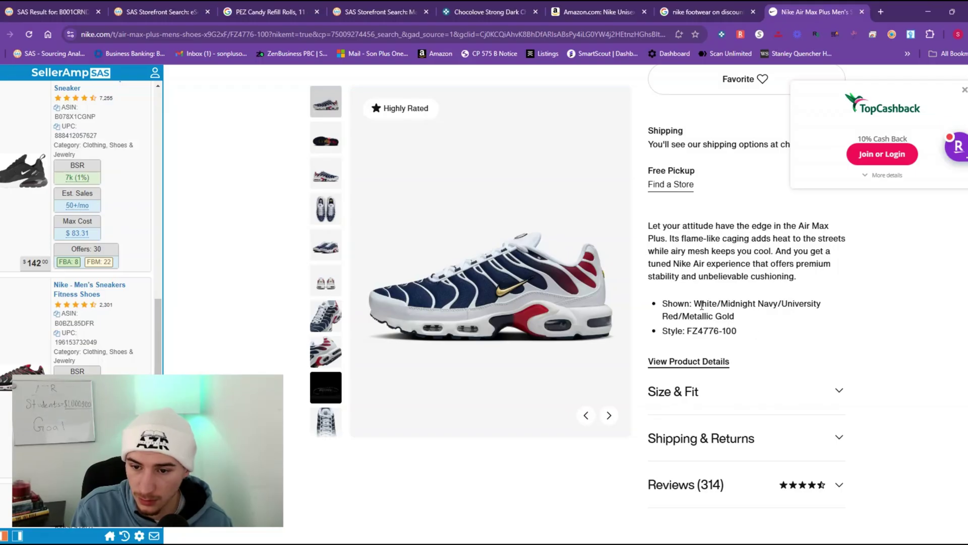
pyautogui.moveTo(721, 303); pyautogui.dragTo(736, 318)
pyautogui.rightClick(732, 305)
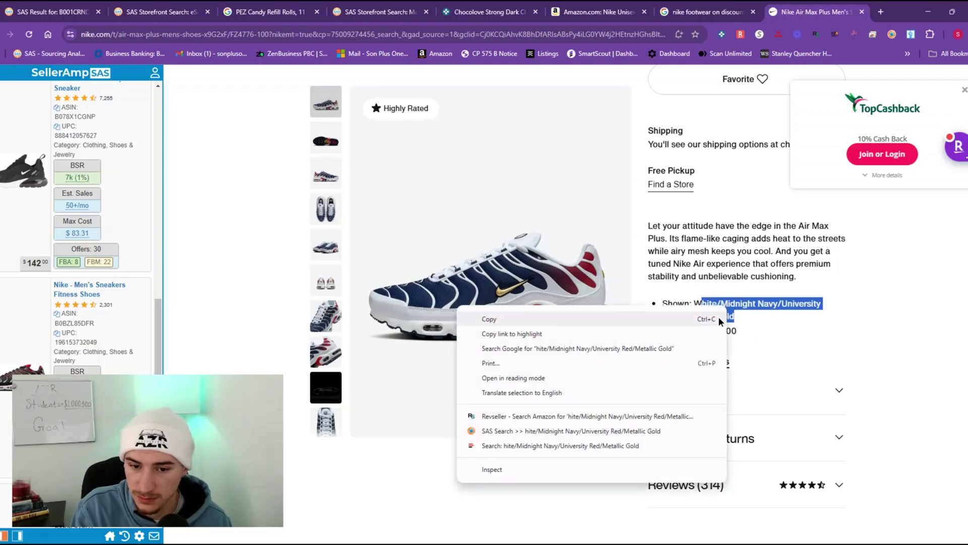
pyautogui.click(485, 319)
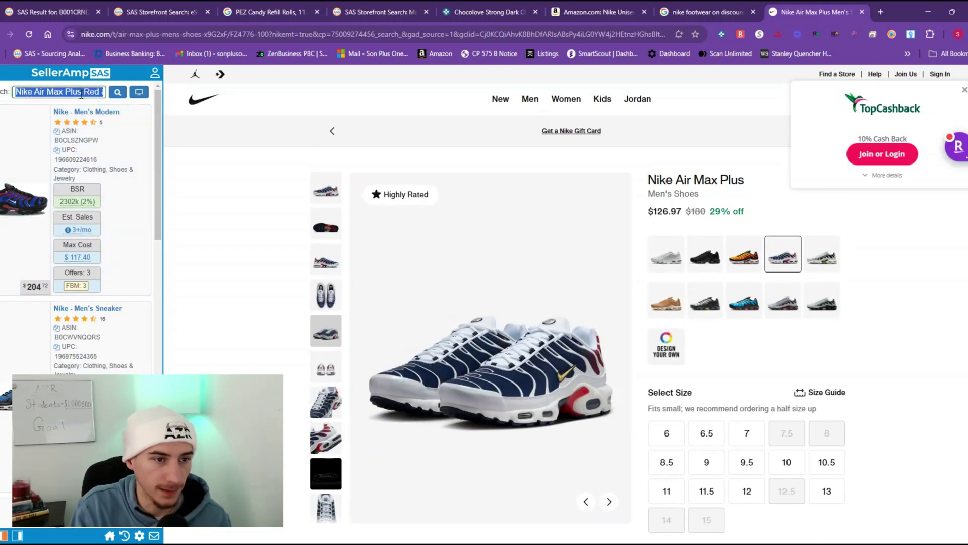
pyautogui.moveTo(83, 91); pyautogui.dragTo(52, 93)
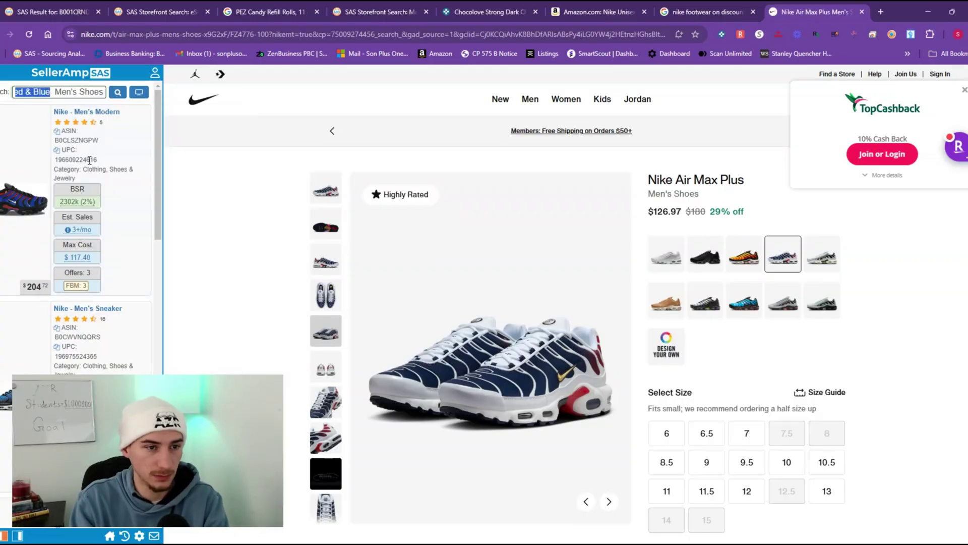
pyautogui.hotkey('ctrl', 'v')
pyautogui.press('Return')
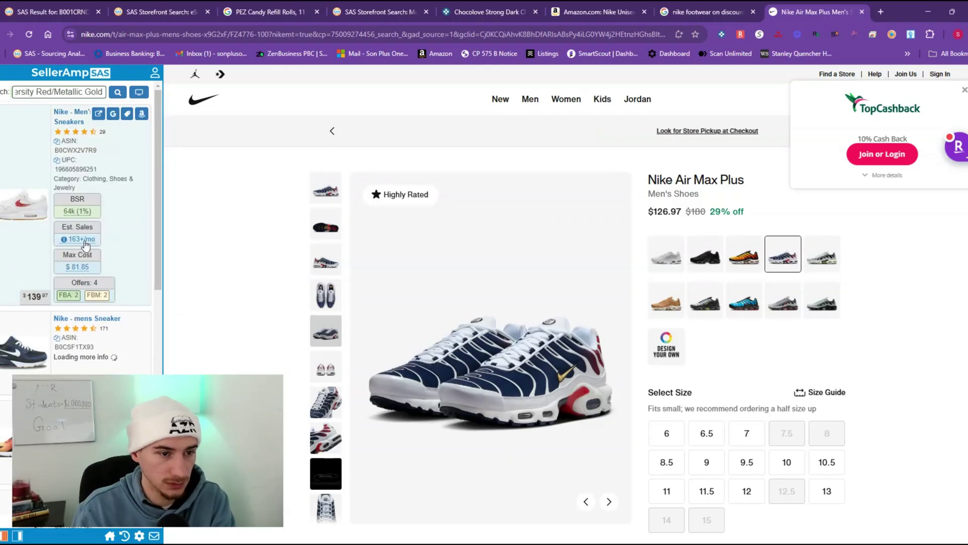
# Look through the SAS matches for the Air Max Plus colourway search, and return to the SAS result for B001CRNDWW.
pyautogui.scroll(-3, 66, 298)
pyautogui.scroll(-10, 66, 297)
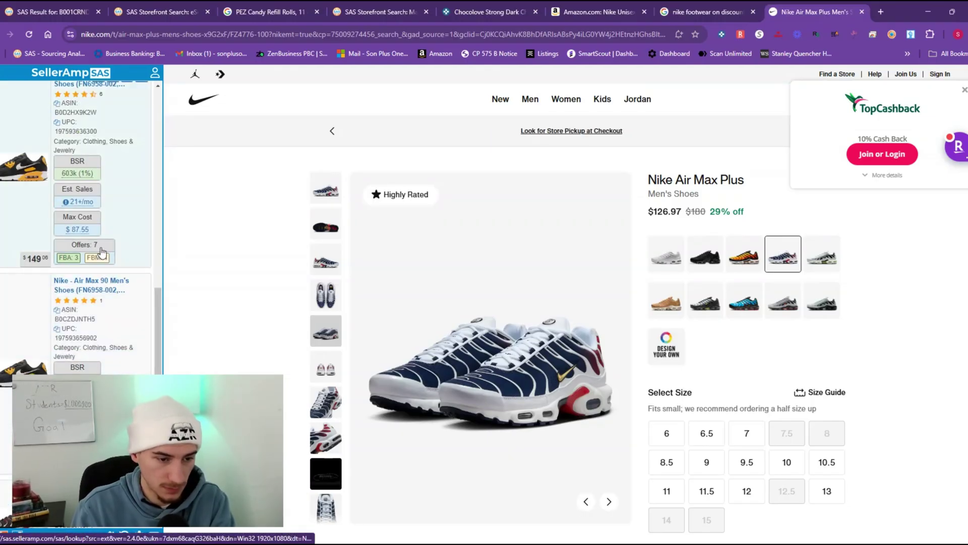
pyautogui.scroll(-5, 103, 252)
pyautogui.scroll(-10, 103, 252)
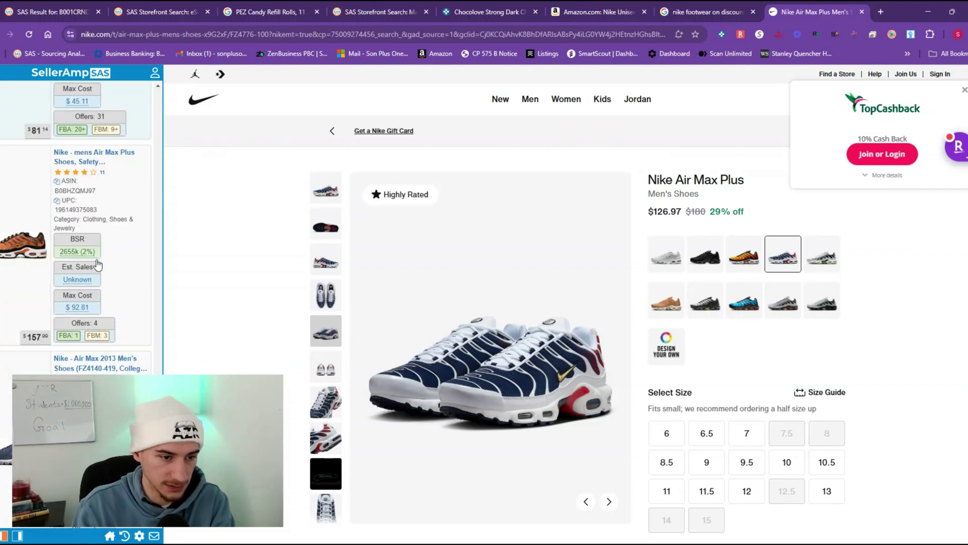
pyautogui.scroll(-3, 88, 354)
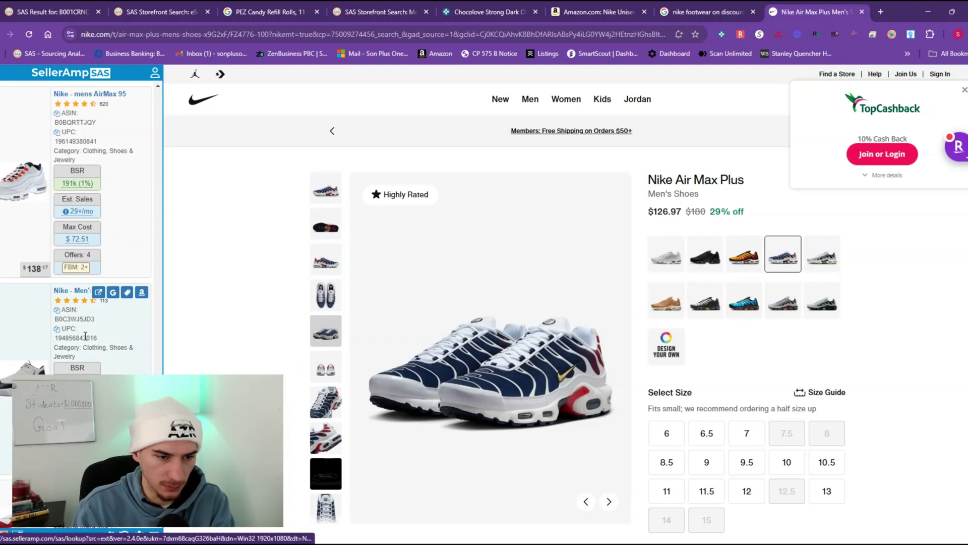
pyautogui.scroll(-10, 86, 336)
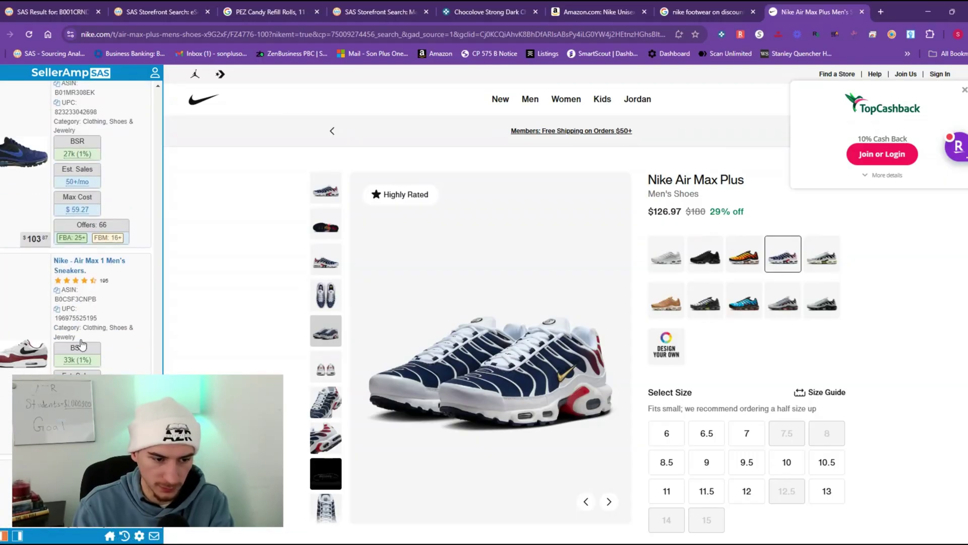
pyautogui.scroll(-3, 81, 345)
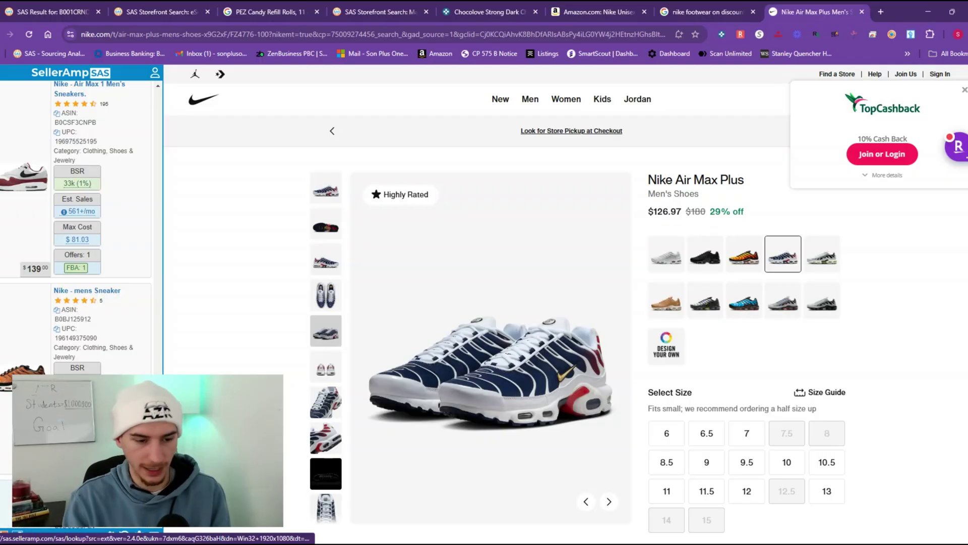
pyautogui.scroll(-10, 76, 227)
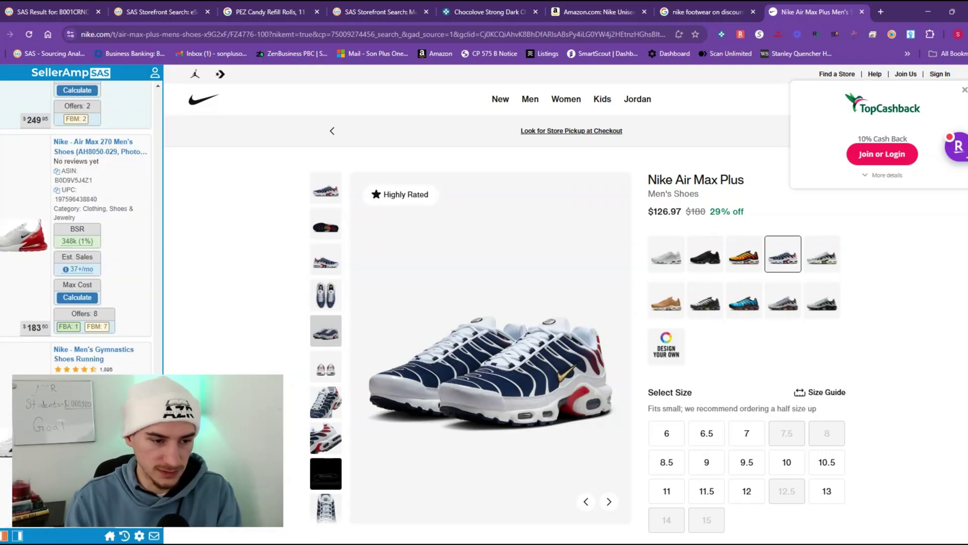
pyautogui.scroll(-10, 76, 227)
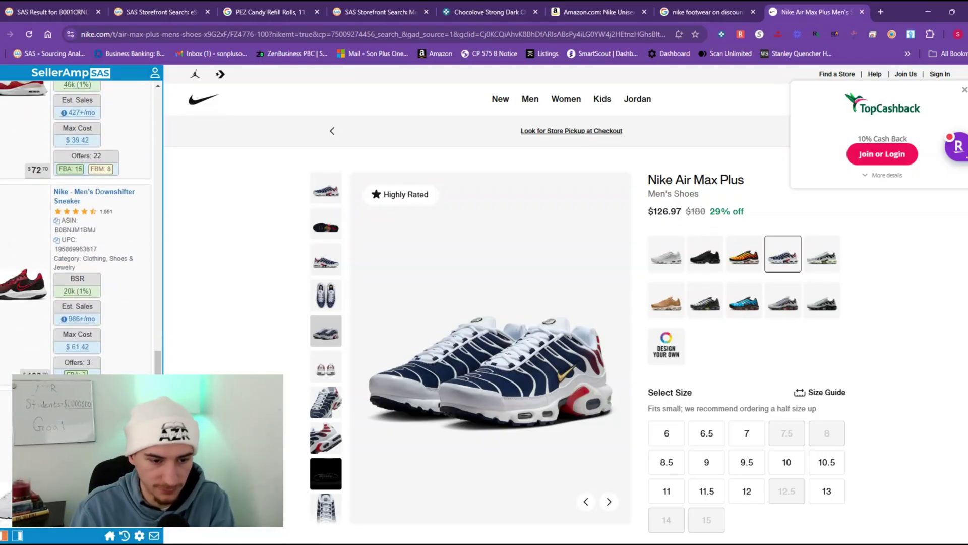
pyautogui.scroll(-10, 18, 356)
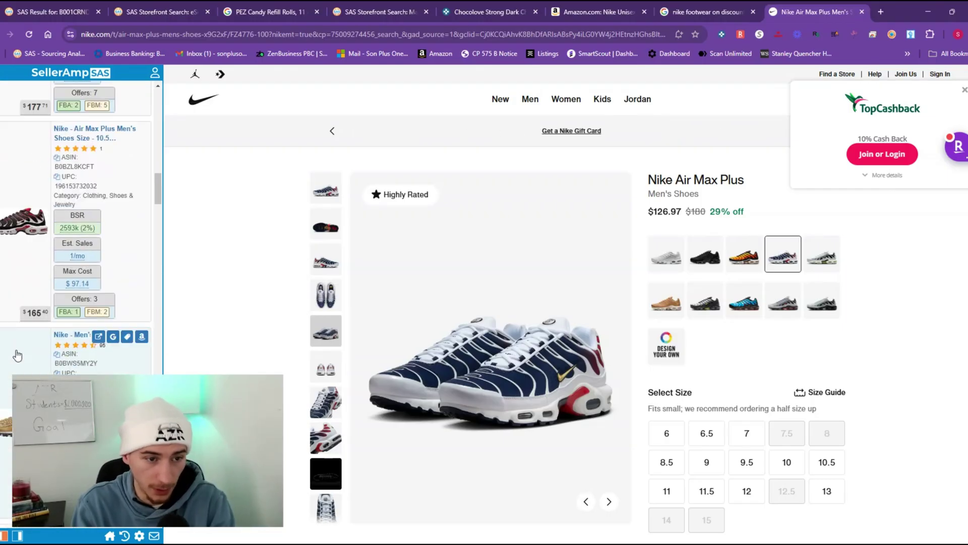
pyautogui.scroll(15, 18, 356)
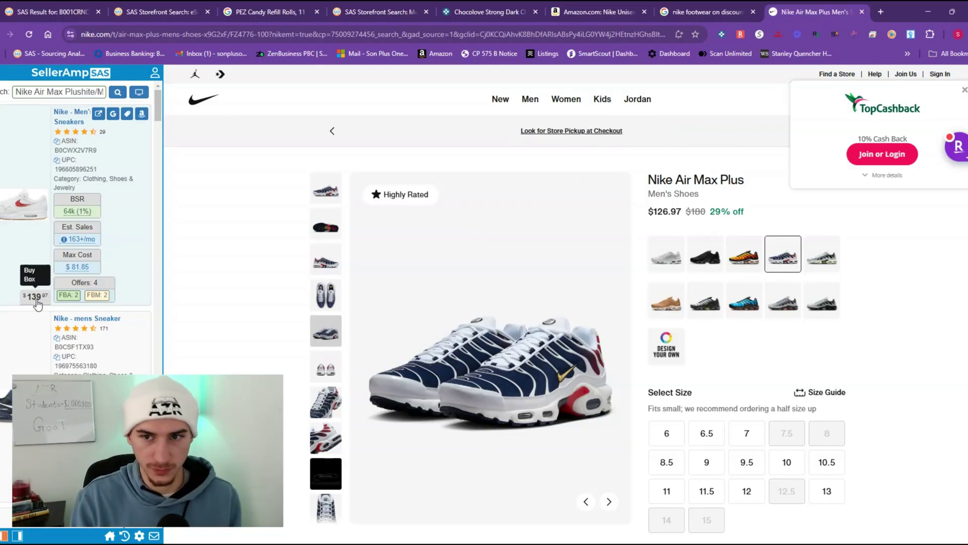
pyautogui.hotkey('ctrl', '1')
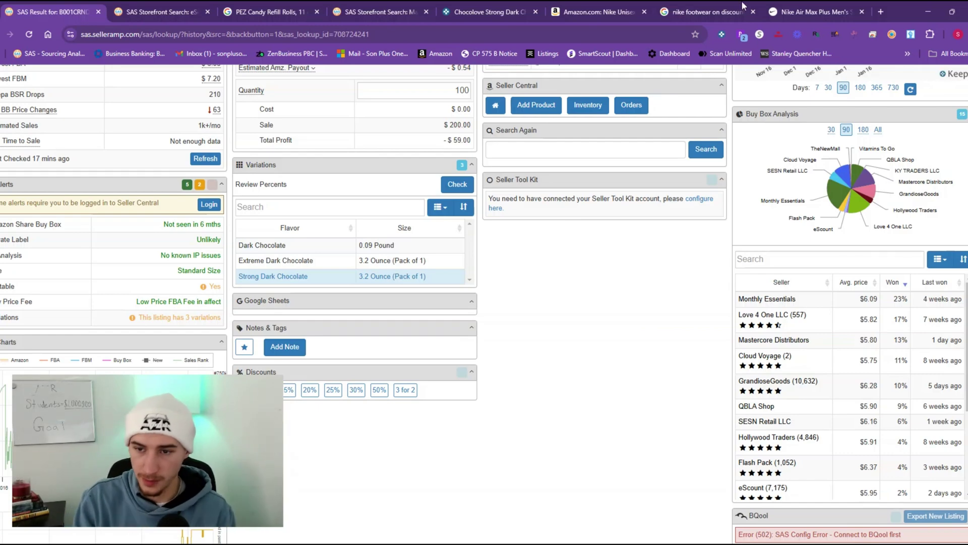
# Compare the sellers' Buy Box shares for the 30-day and 90-day periods in the Buy Box Analysis of the Chocolove listing.
pyautogui.moveTo(889, 212)
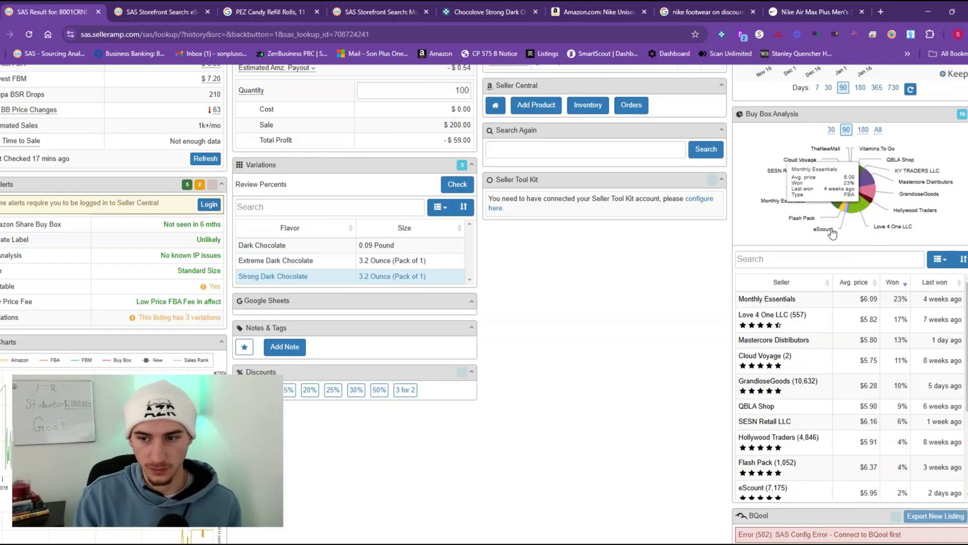
pyautogui.click(833, 130)
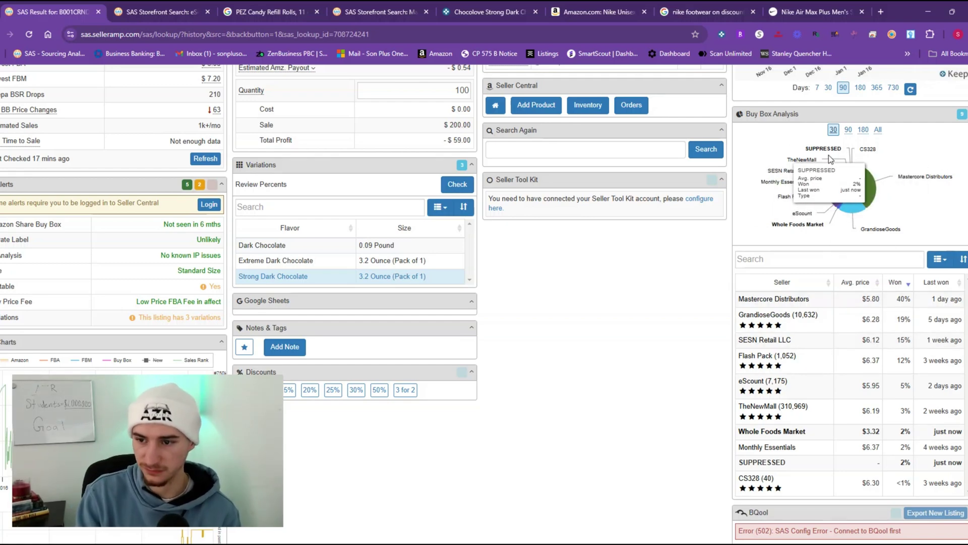
pyautogui.moveTo(870, 188)
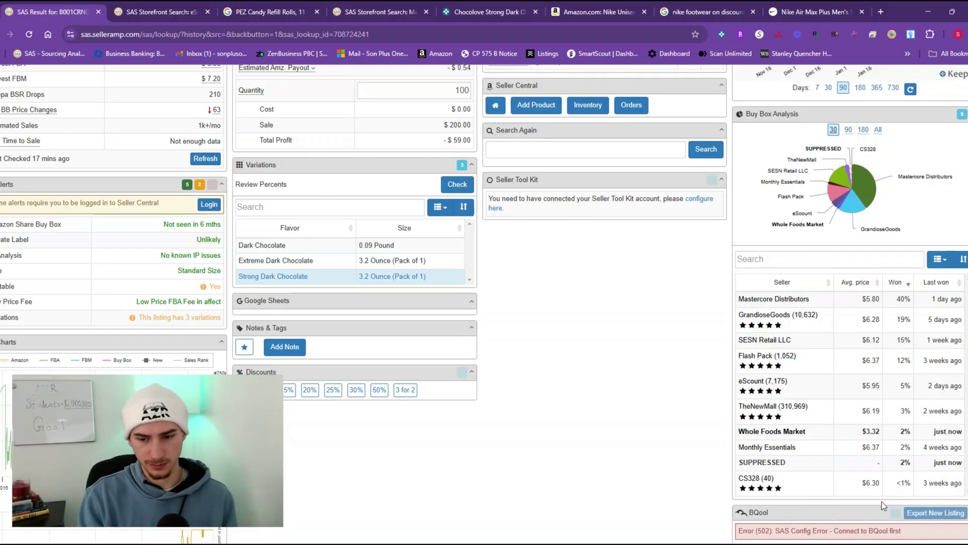
pyautogui.scroll(1, 865, 421)
pyautogui.scroll(-1, 865, 422)
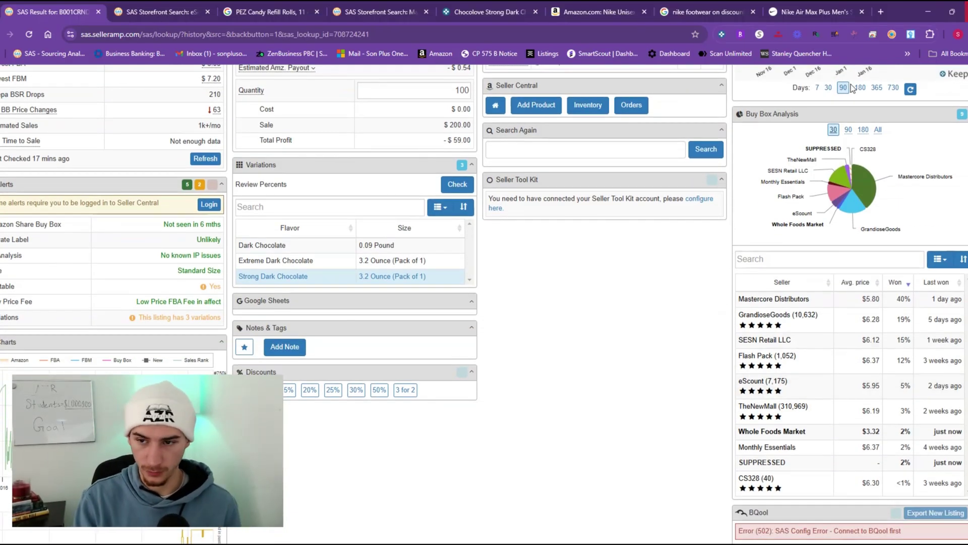
pyautogui.click(848, 130)
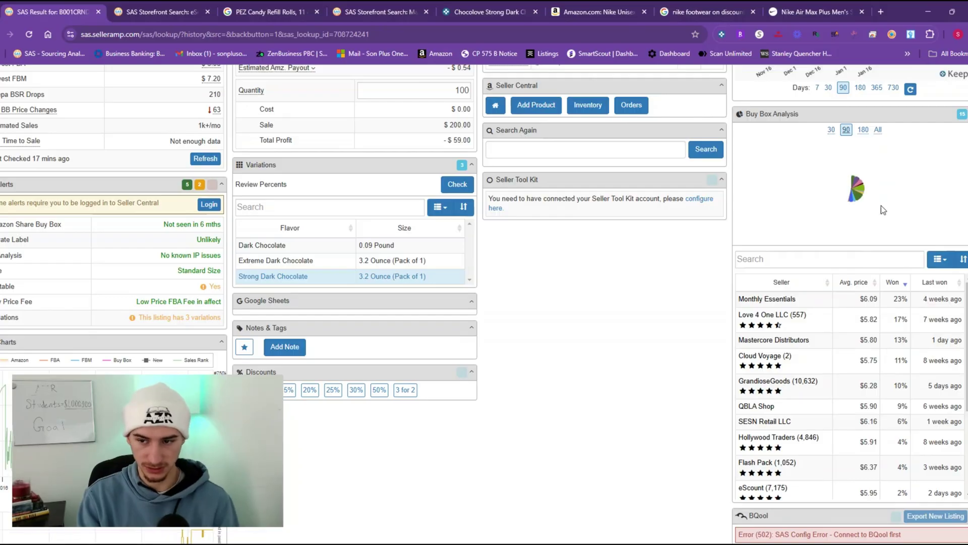
pyautogui.moveTo(870, 155)
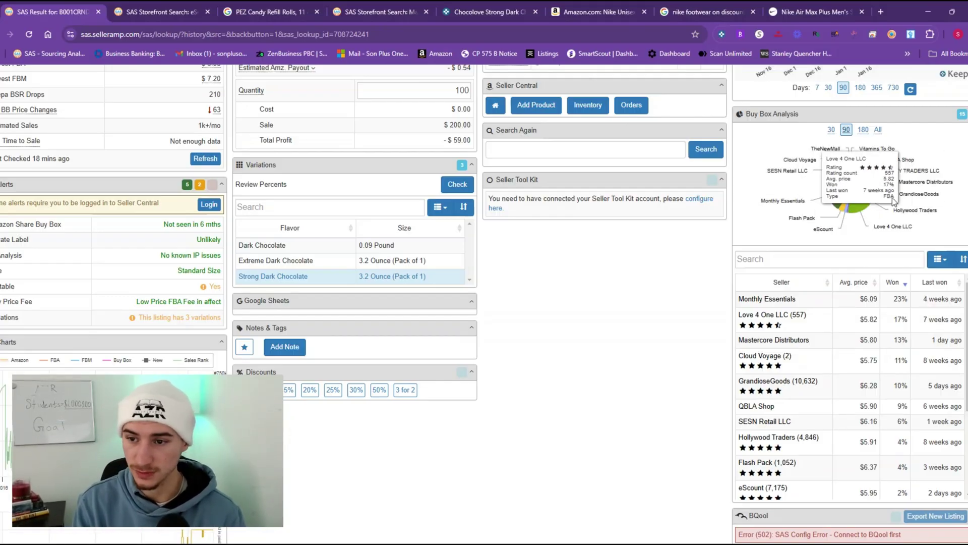
pyautogui.moveTo(864, 224)
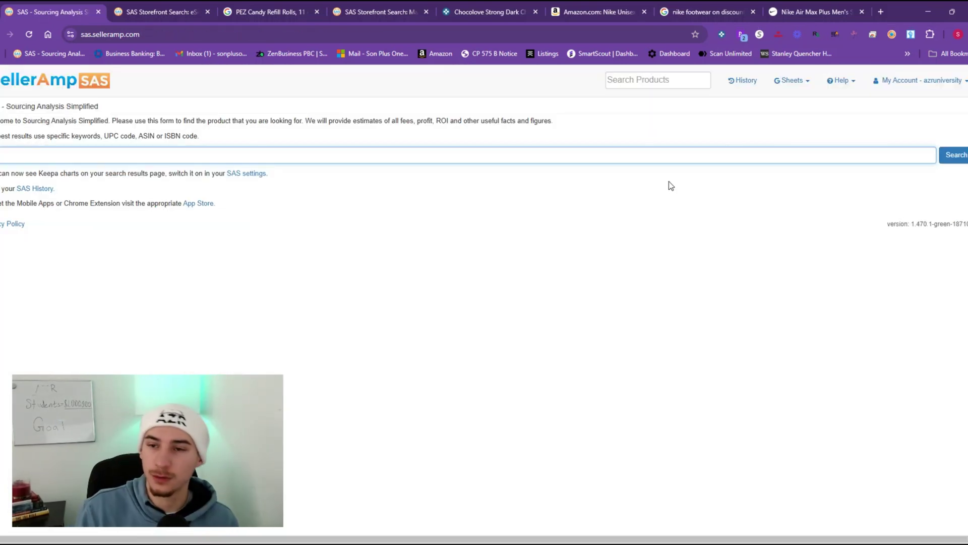
# Open the Google Sheets connection setup and create a new export sheet.
pyautogui.click(796, 91)
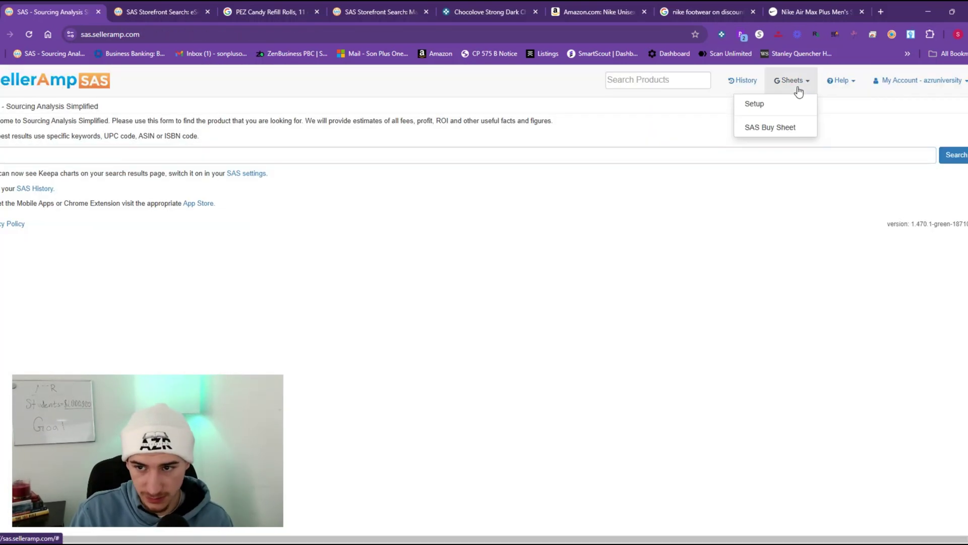
pyautogui.click(794, 81)
pyautogui.click(795, 82)
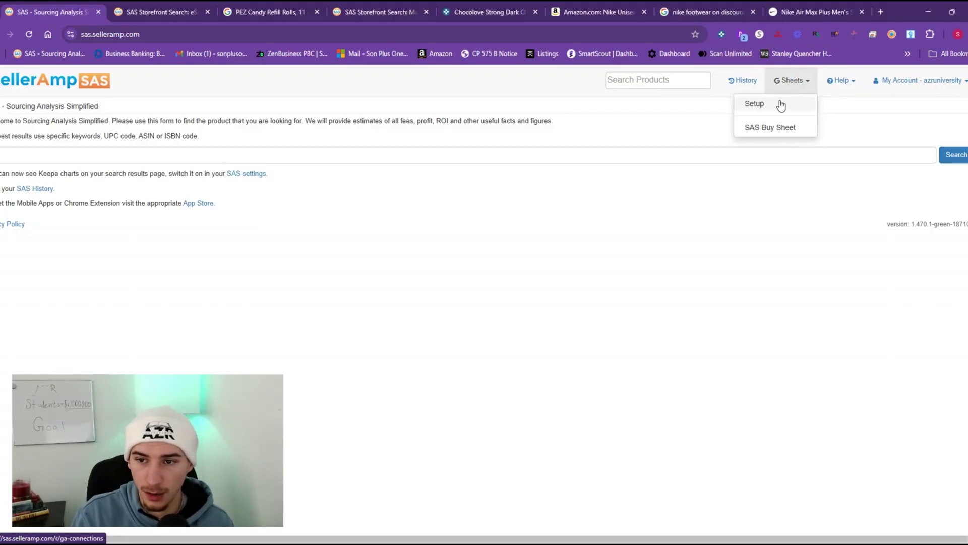
pyautogui.click(781, 104)
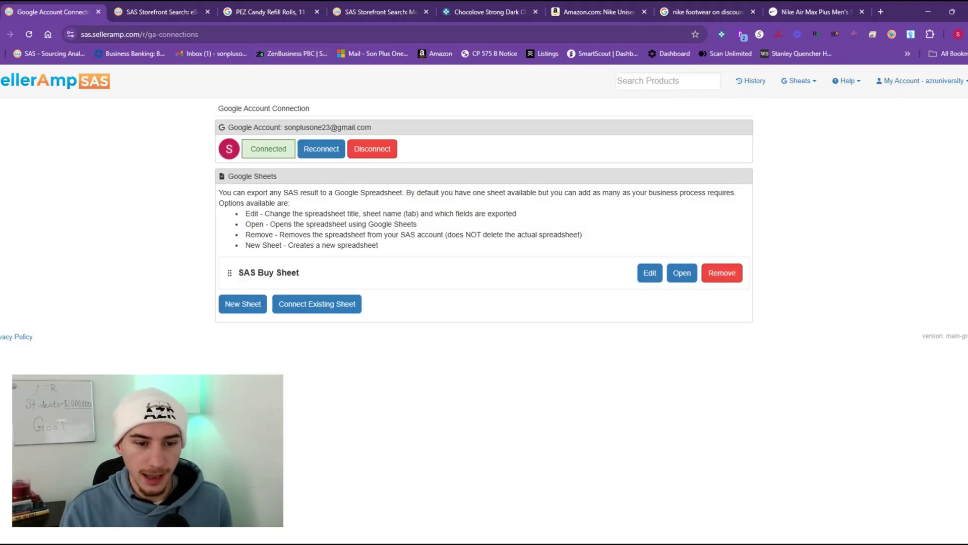
pyautogui.click(251, 304)
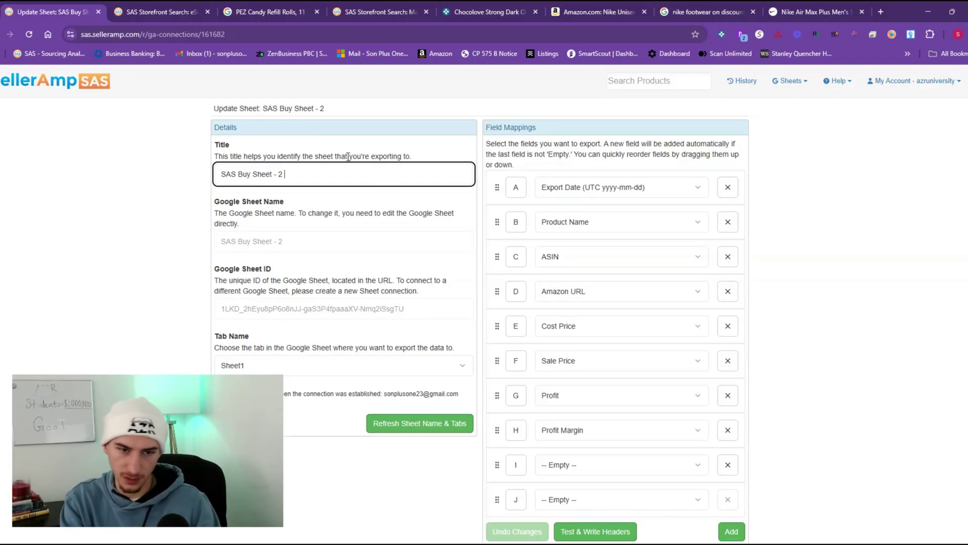
# Review the new sheet's title, sheet name, ID, export tab options and existing field mappings.
pyautogui.click(289, 241)
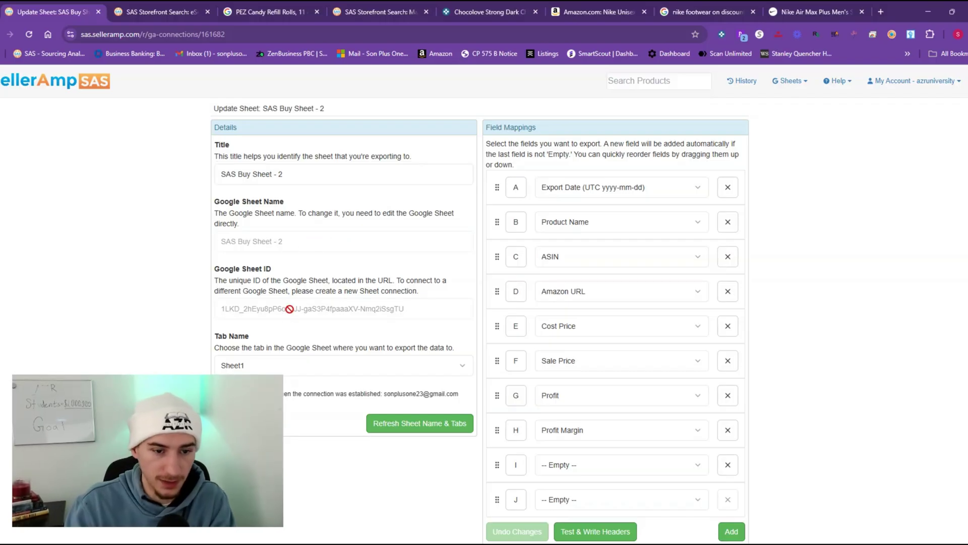
pyautogui.click(292, 365)
pyautogui.click(292, 393)
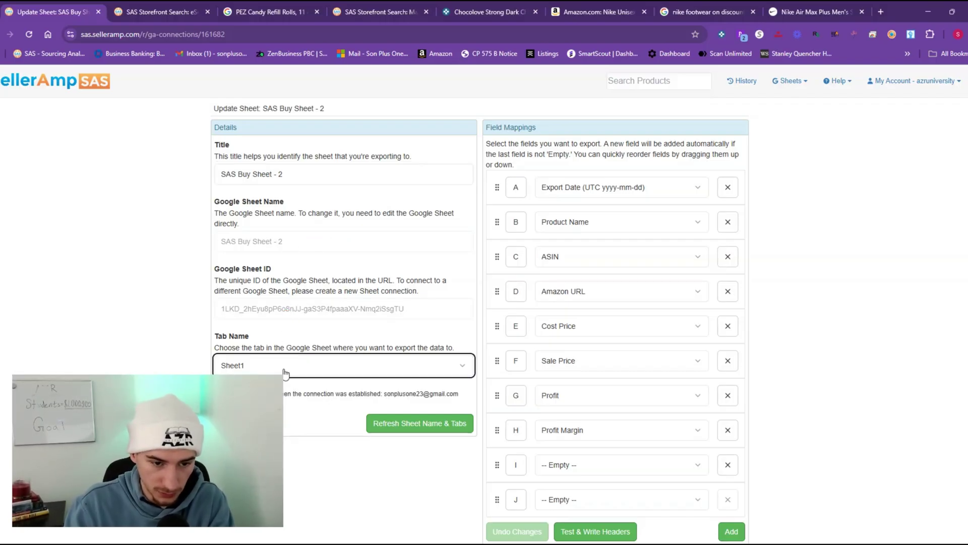
pyautogui.scroll(-1, 323, 383)
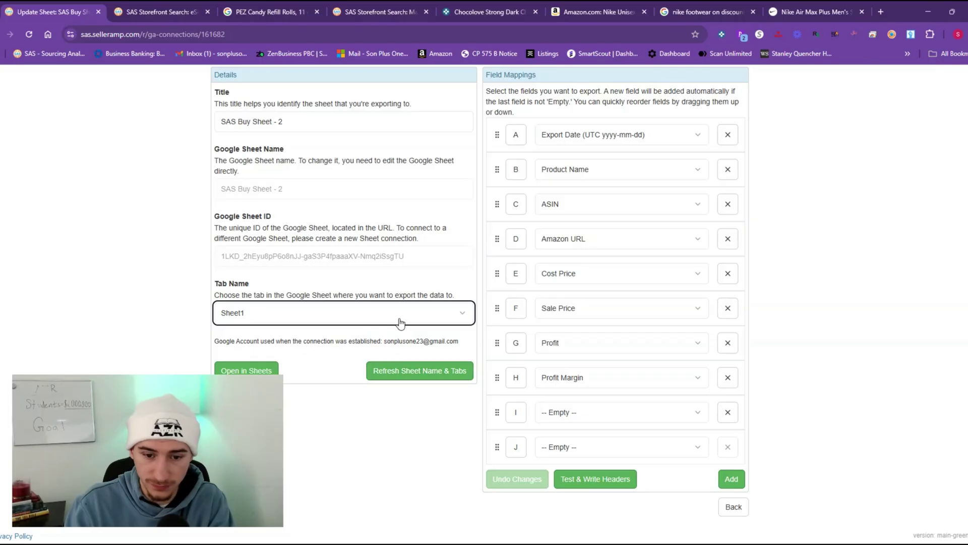
pyautogui.scroll(1, 519, 320)
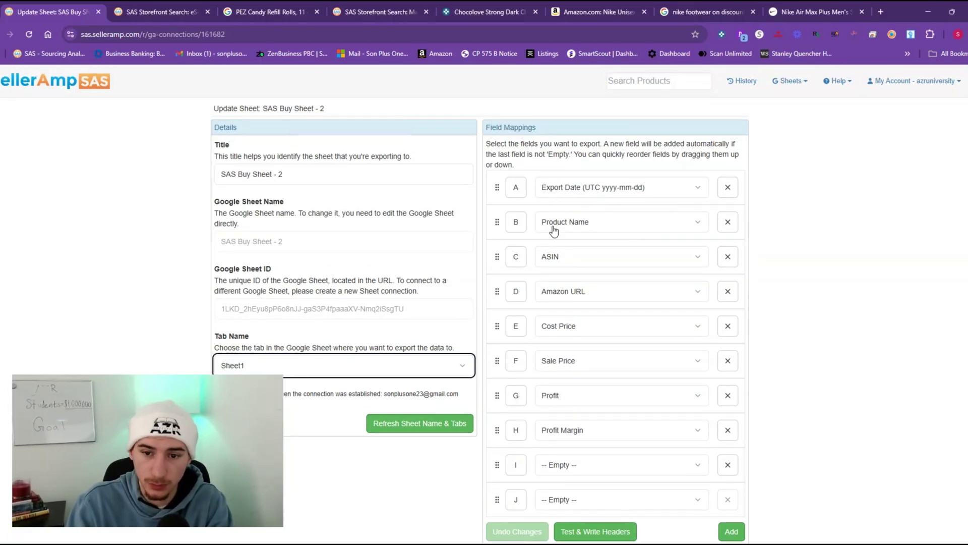
pyautogui.scroll(-1, 594, 261)
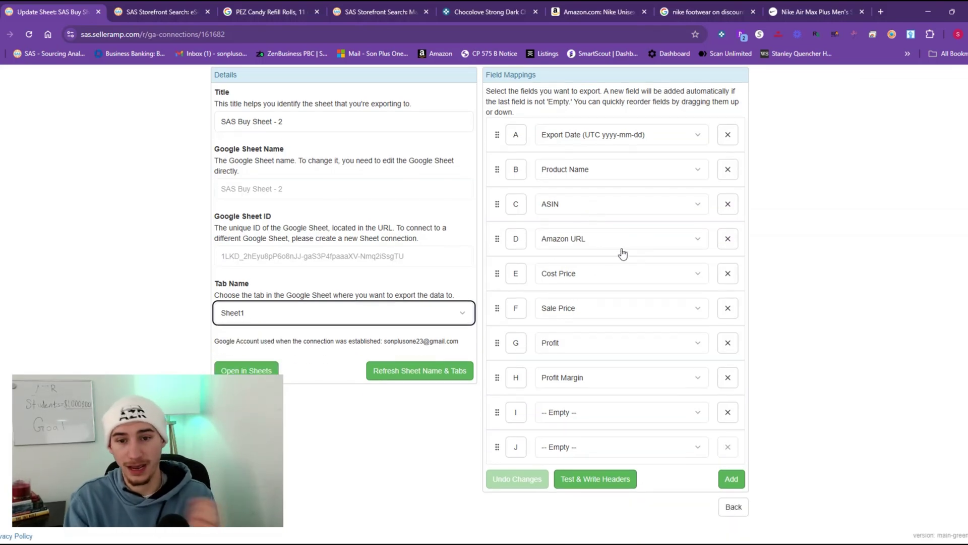
pyautogui.scroll(-1, 595, 229)
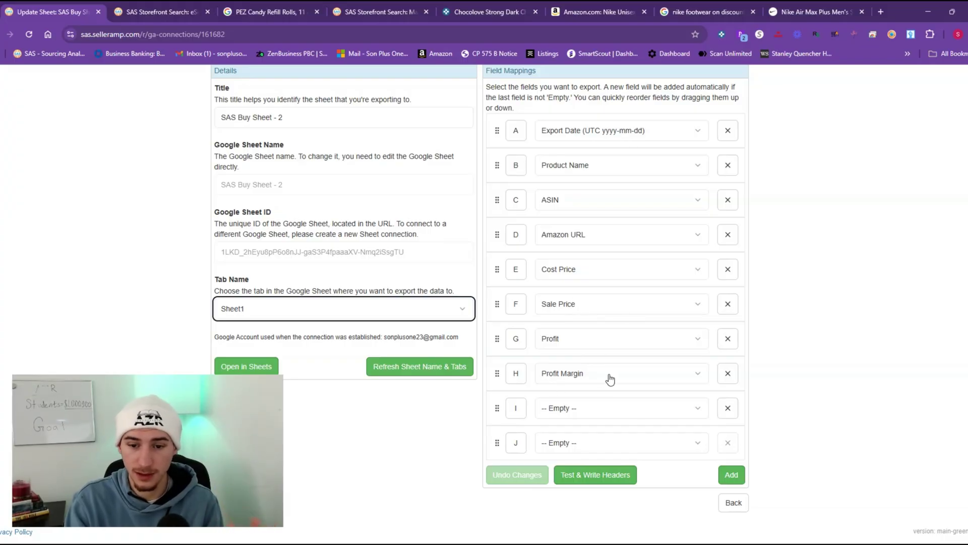
# Map column I to R.O.I. and column J to Source URL, and return to the list of connected sheets.
pyautogui.click(667, 415)
pyautogui.scroll(-8, 580, 292)
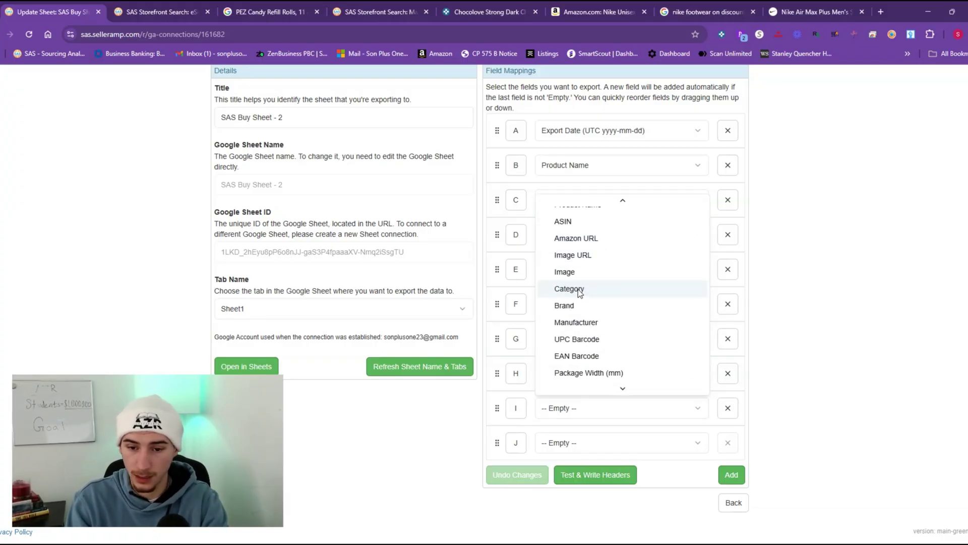
pyautogui.scroll(-4, 587, 310)
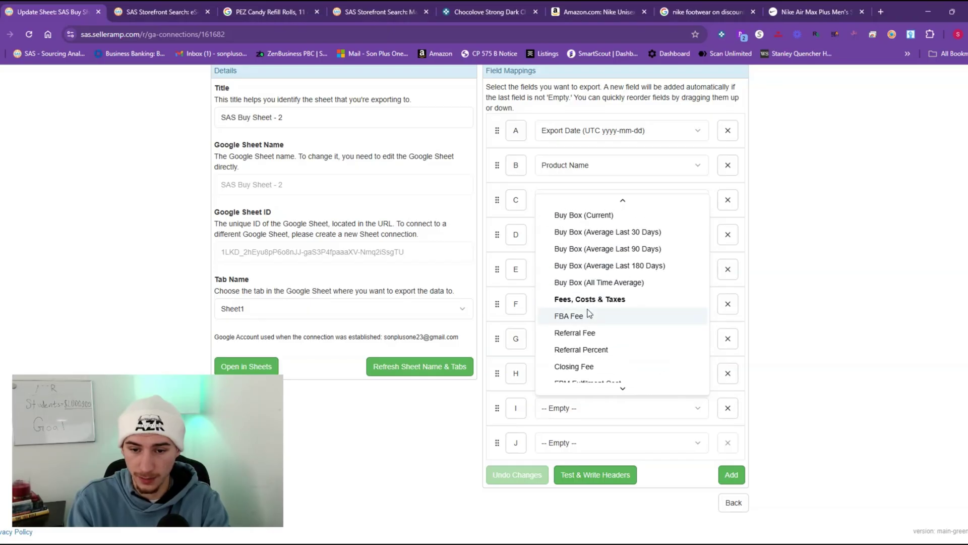
pyautogui.click(590, 316)
pyautogui.scroll(-1, 601, 334)
pyautogui.scroll(-2, 601, 333)
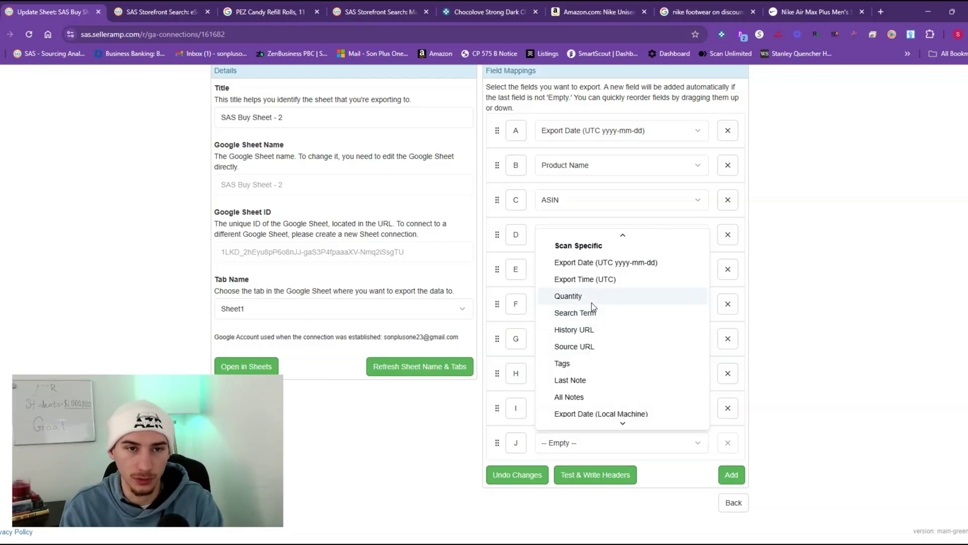
pyautogui.click(598, 347)
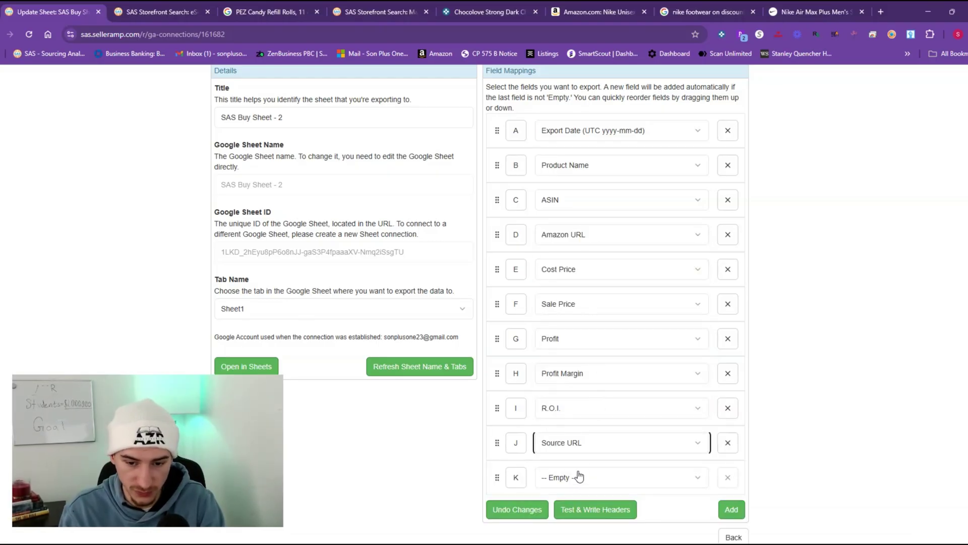
pyautogui.scroll(-1, 664, 497)
pyautogui.hotkey('alt', 'Left')
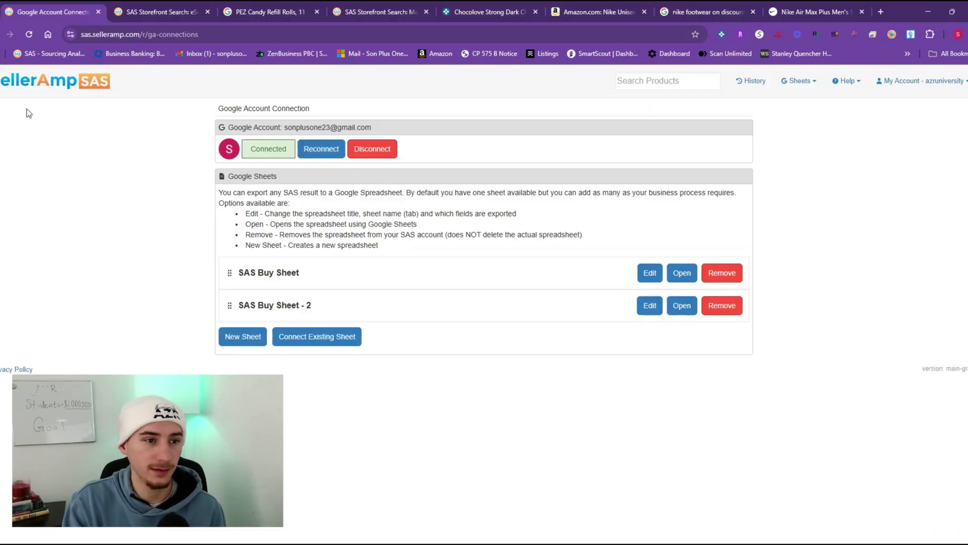
# Open the Nike Dri-FIT Cushion Crew Training Socks lookup from the SAS history and set its cost price to $10.99.
pyautogui.click(28, 92)
pyautogui.click(755, 82)
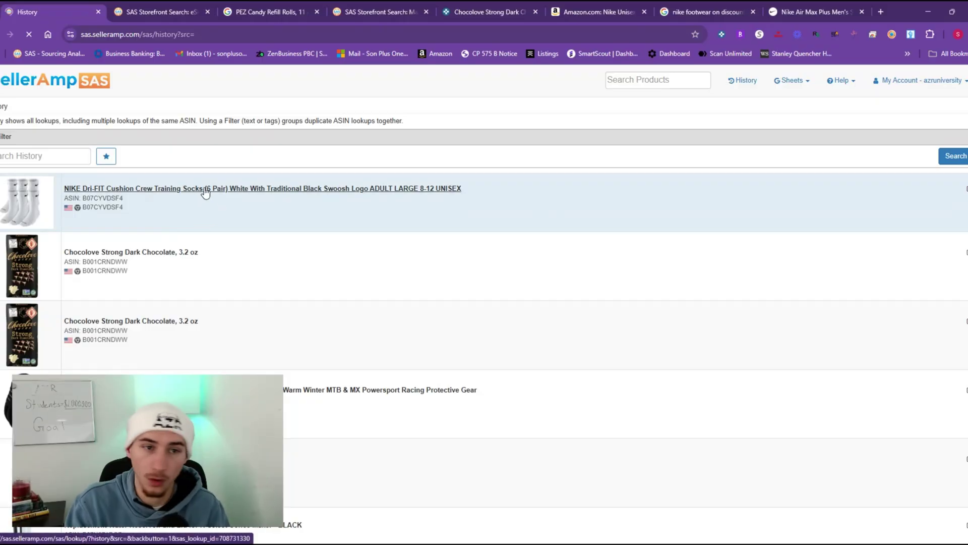
pyautogui.click(205, 190)
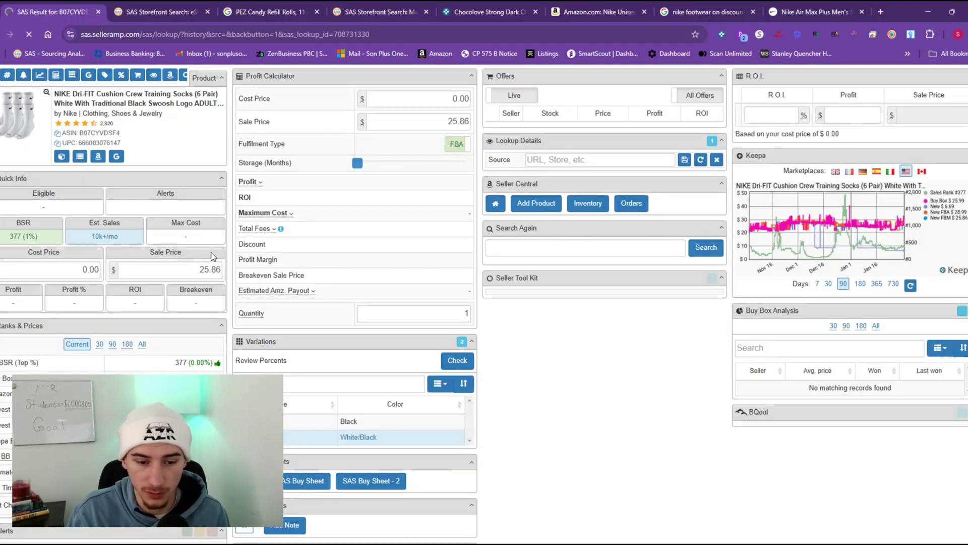
pyautogui.click(59, 321)
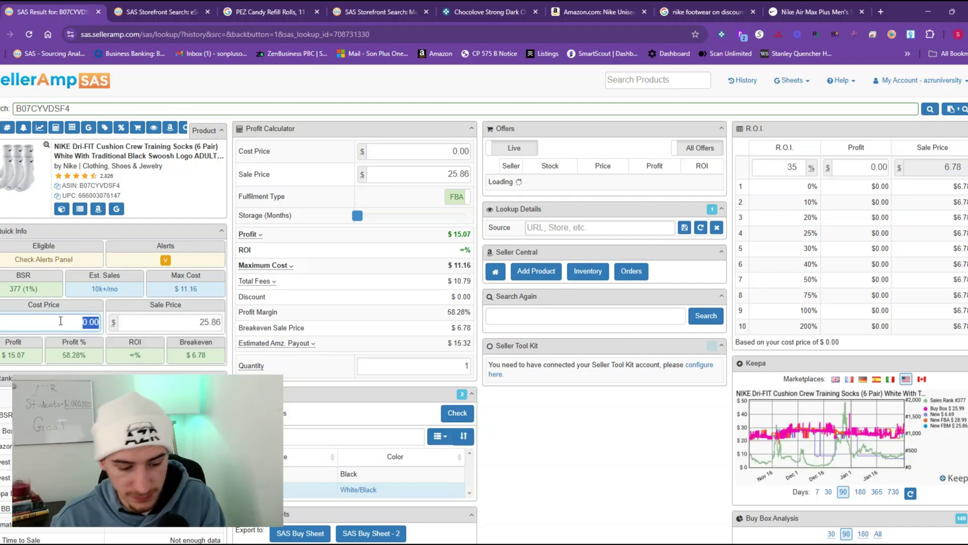
pyautogui.write('1')
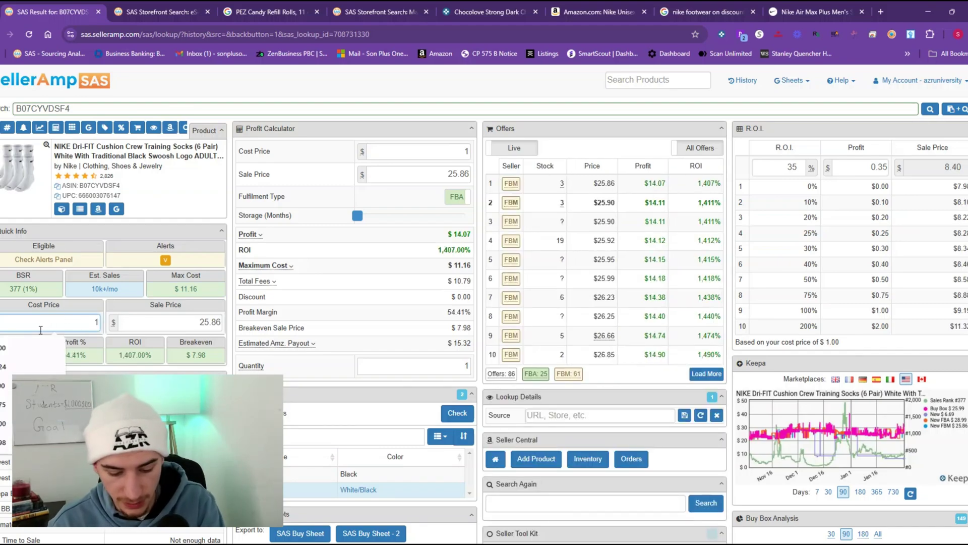
pyautogui.write('0.99')
# Export the socks result to the Google sheet SAS Buy Sheet - 2.
pyautogui.scroll(-5, 40, 330)
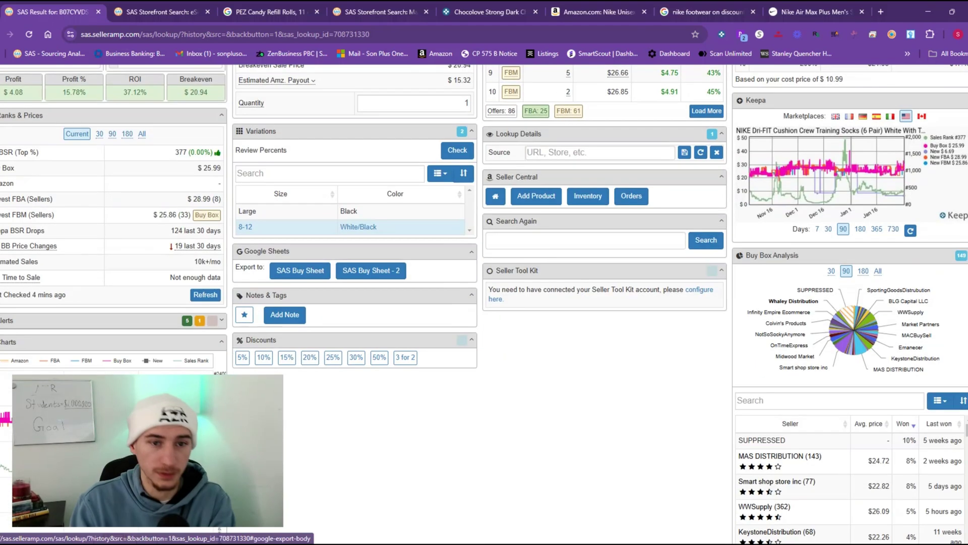
pyautogui.scroll(-1, 219, 529)
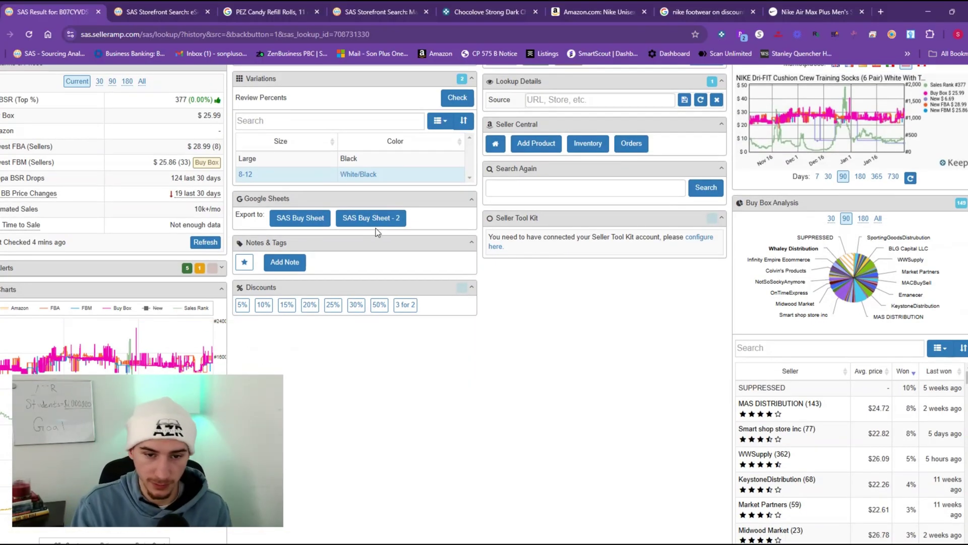
pyautogui.click(377, 218)
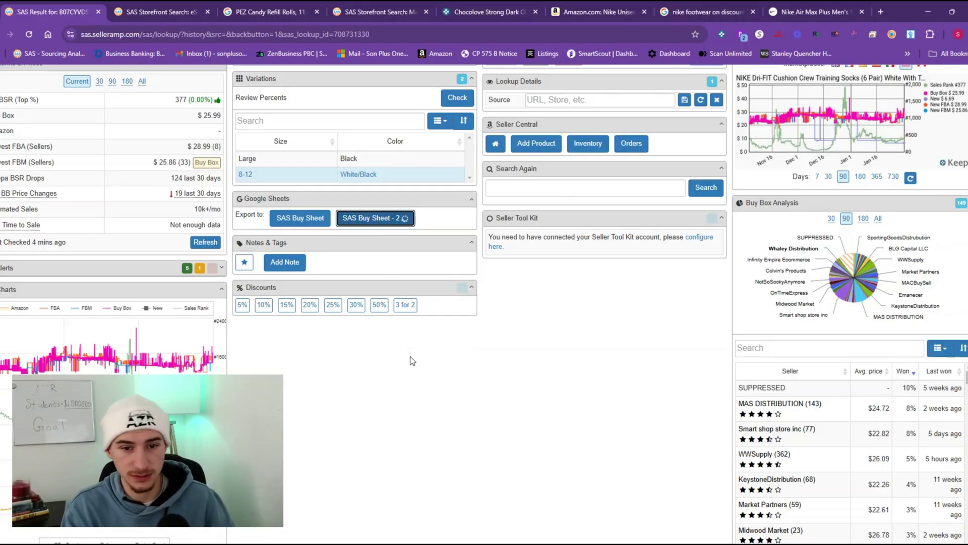
pyautogui.scroll(1, 405, 380)
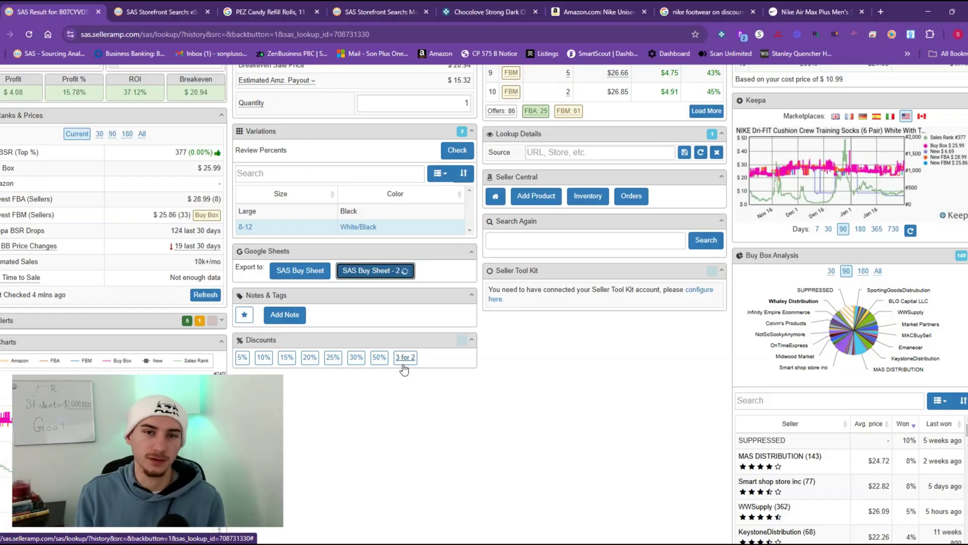
pyautogui.scroll(5, 403, 370)
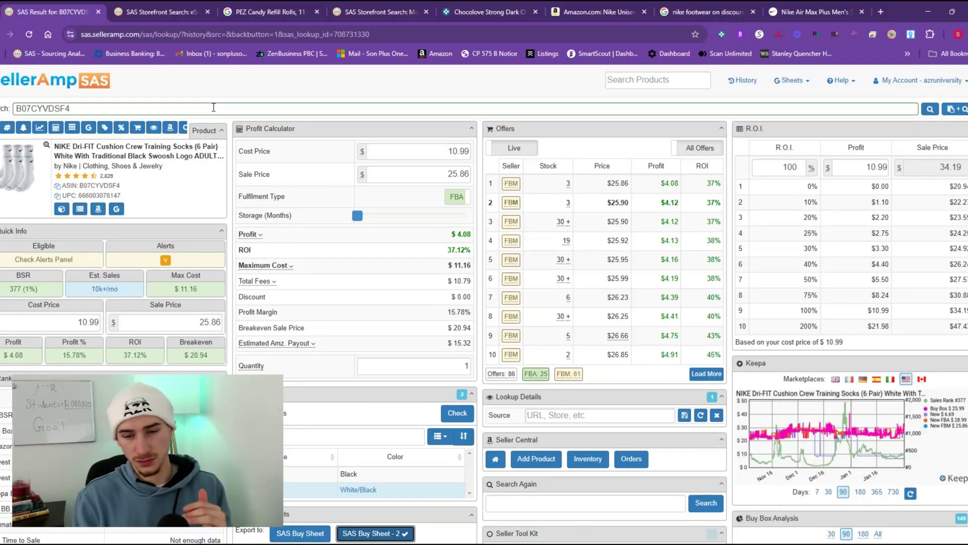